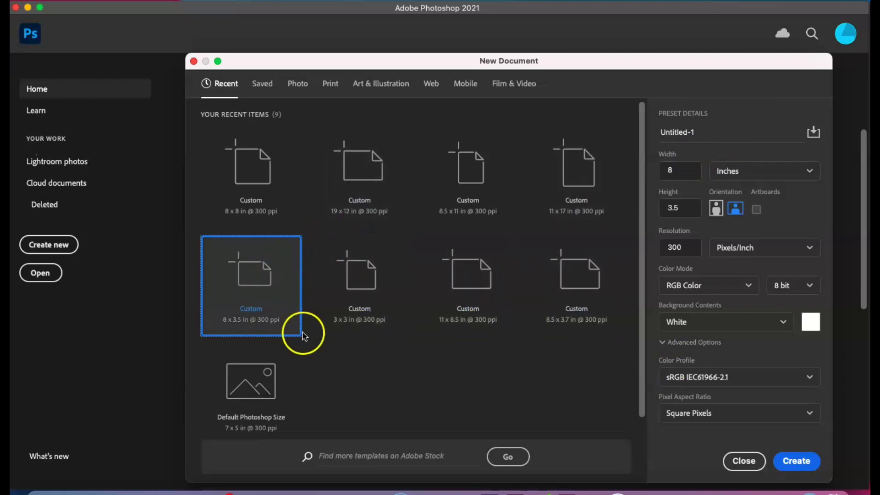
# Create the blank 8 x 3.5 in document and pick 71.png from READING TIME CLIPART to embed
pyautogui.click(780, 464)
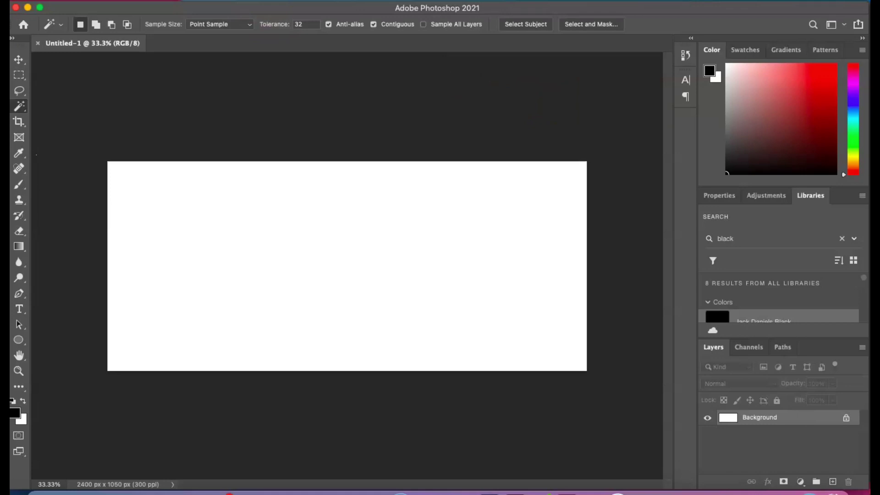
pyautogui.click(96, 2)
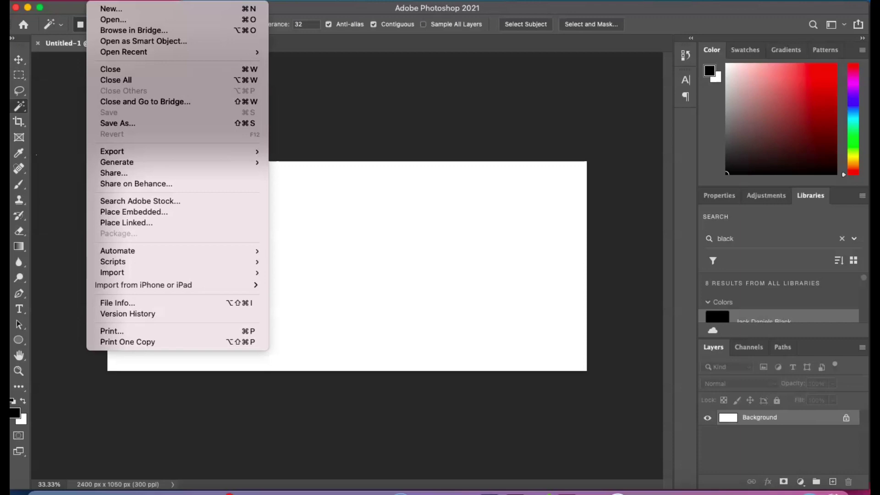
pyautogui.click(120, 218)
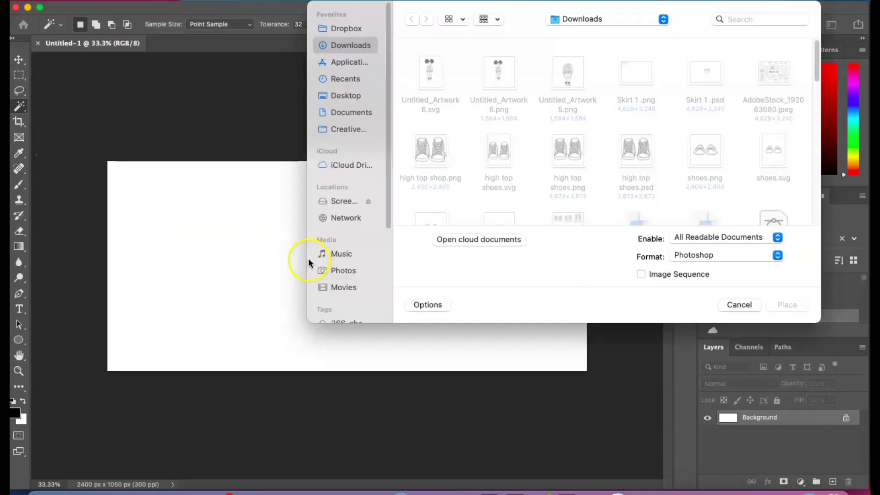
pyautogui.doubleClick(430, 106)
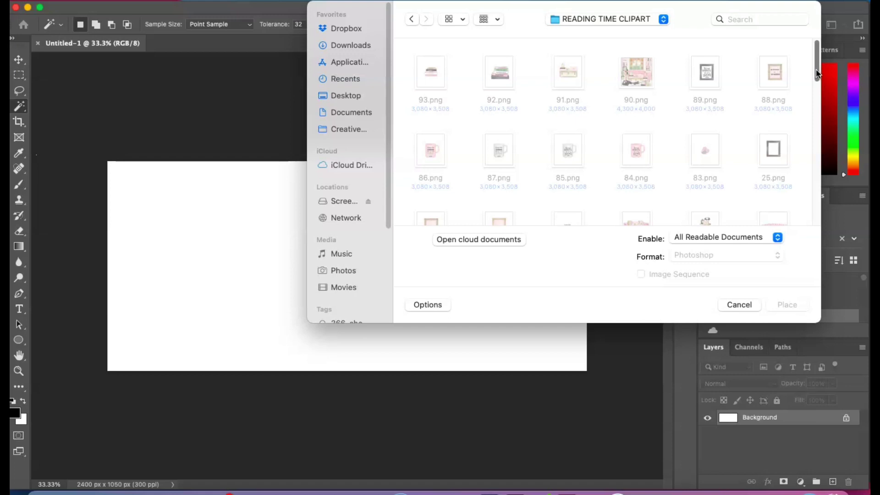
pyautogui.moveTo(817, 72); pyautogui.dragTo(818, 97)
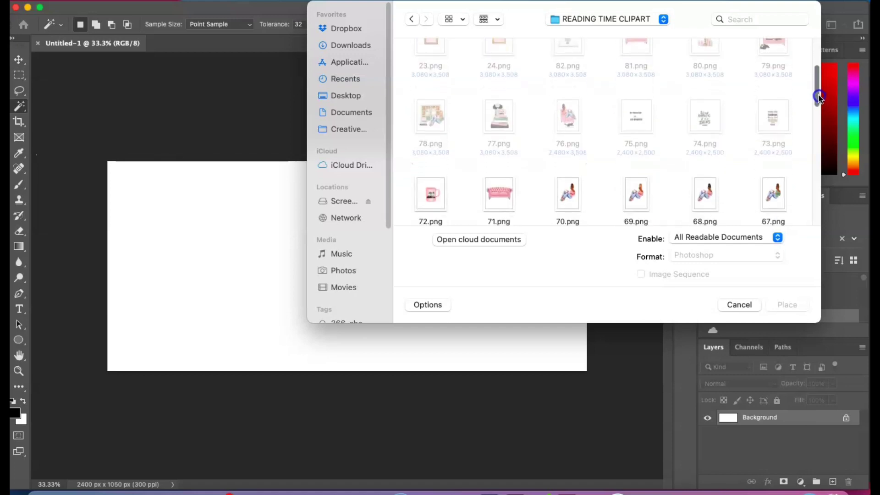
pyautogui.click(501, 193)
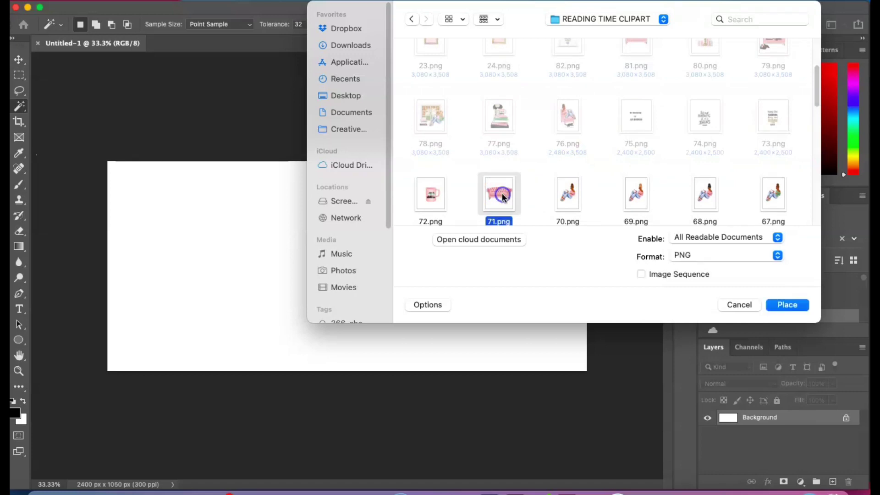
# Place the sofa image 71.png and try a non-proportional stretch, then undo it
pyautogui.click(783, 306)
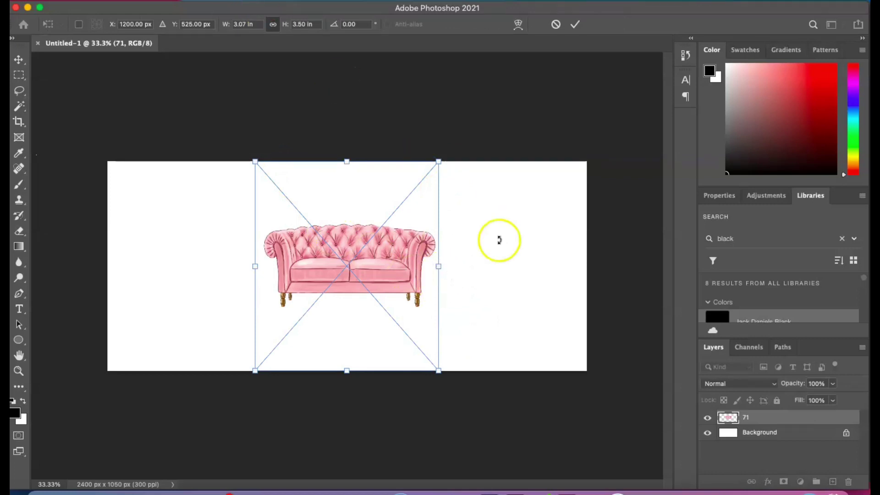
pyautogui.click(272, 26)
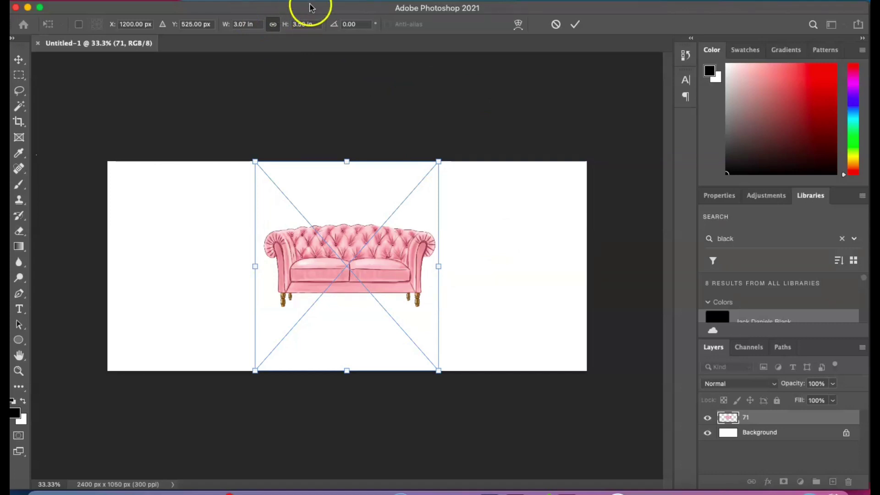
pyautogui.click(275, 27)
pyautogui.click(275, 26)
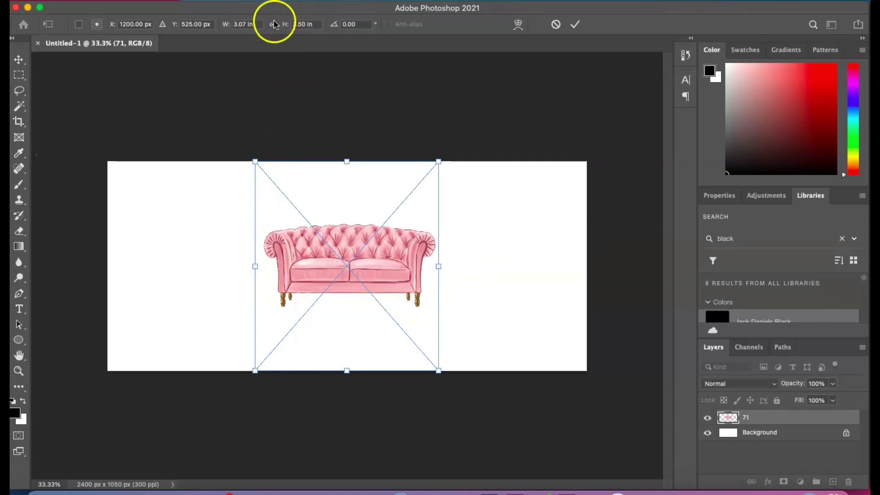
pyautogui.moveTo(439, 267); pyautogui.dragTo(589, 286)
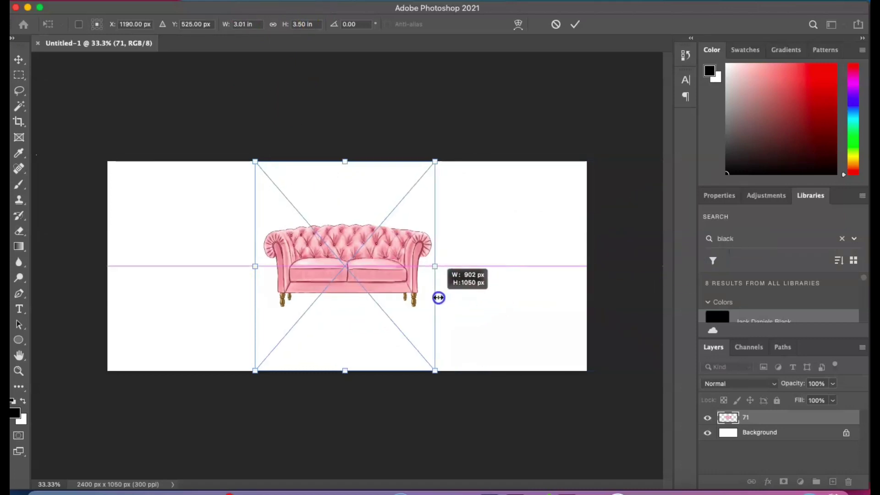
pyautogui.moveTo(589, 285); pyautogui.dragTo(441, 299)
pyautogui.click(141, 1)
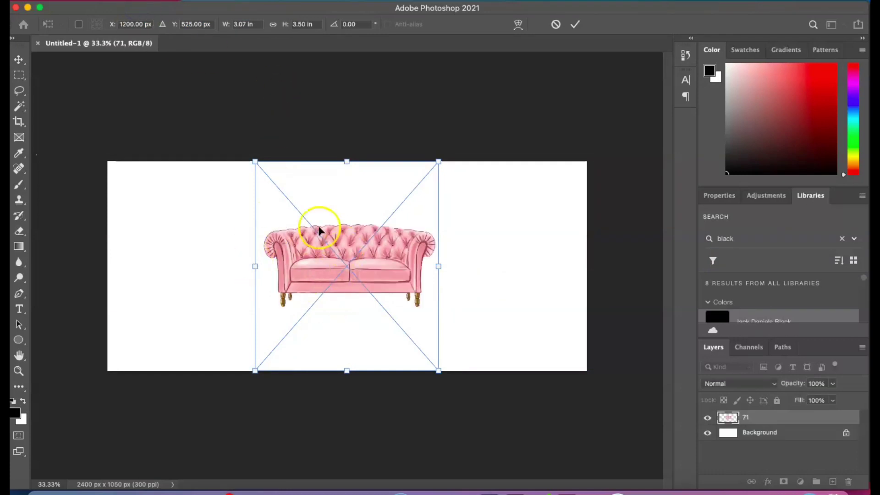
# Lock proportions, enlarge the sofa to fill most of the canvas, and commit
pyautogui.click(275, 25)
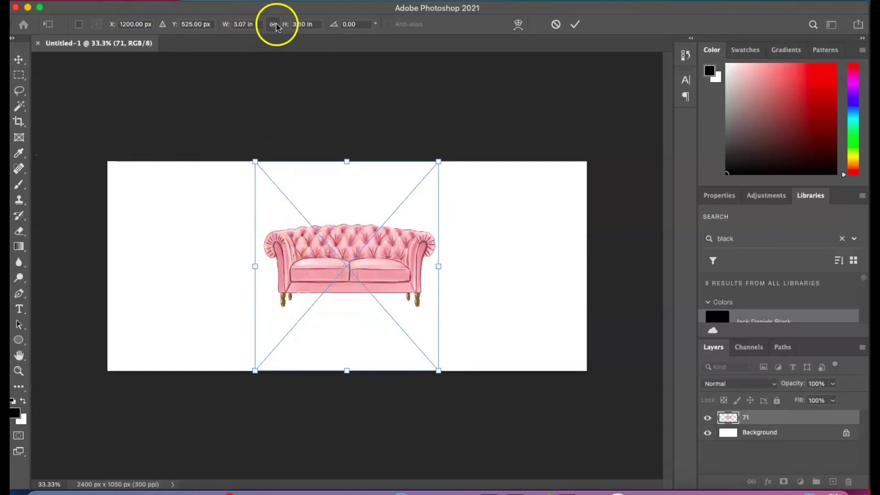
pyautogui.click(275, 26)
pyautogui.moveTo(439, 370); pyautogui.dragTo(549, 420)
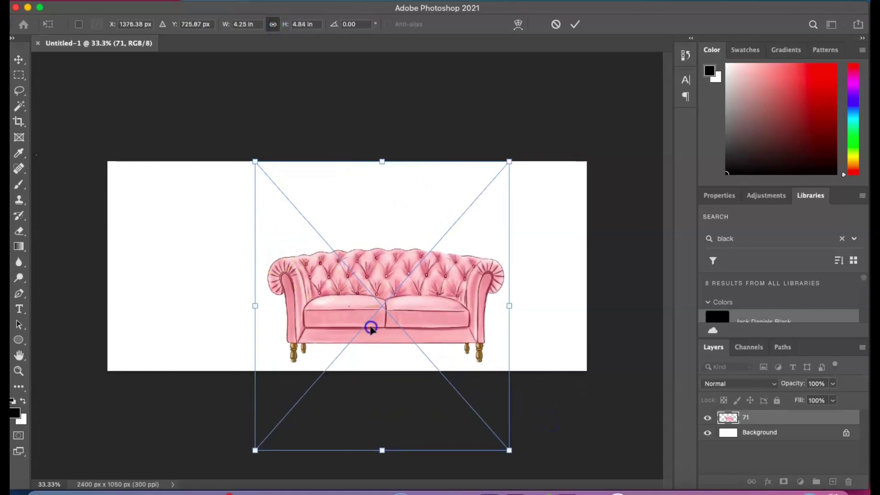
pyautogui.moveTo(372, 327); pyautogui.dragTo(336, 276)
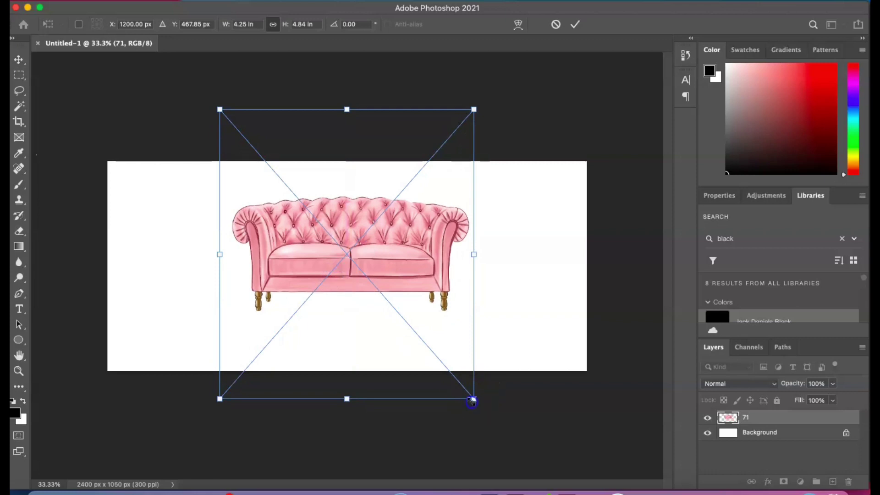
pyautogui.moveTo(474, 399); pyautogui.dragTo(526, 434)
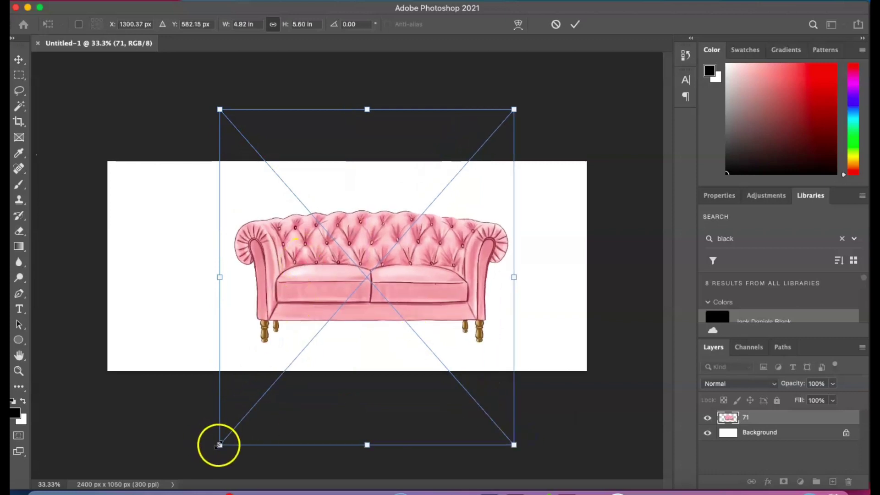
pyautogui.moveTo(218, 444); pyautogui.dragTo(140, 472)
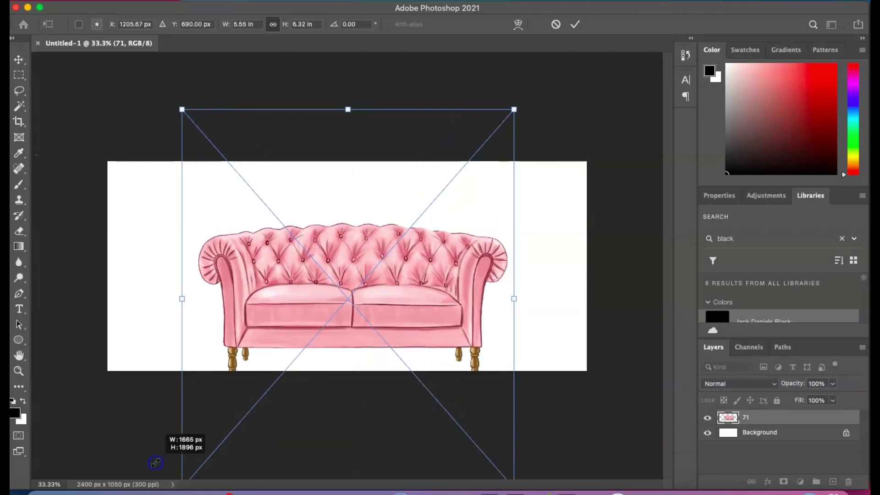
pyautogui.press('Return')
# Test a Magic Wand colour selection on the sofa, then deselect it
pyautogui.press('w')
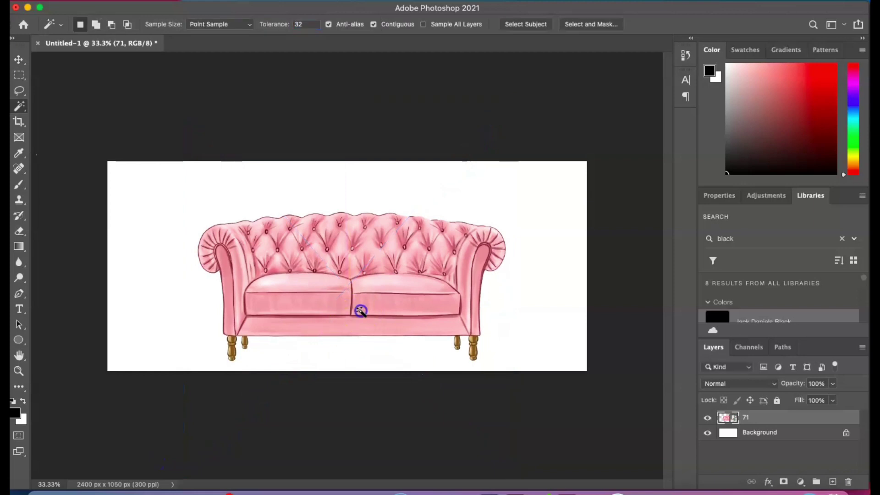
pyautogui.click(361, 309)
pyautogui.hotkey('ctrl', 'd')
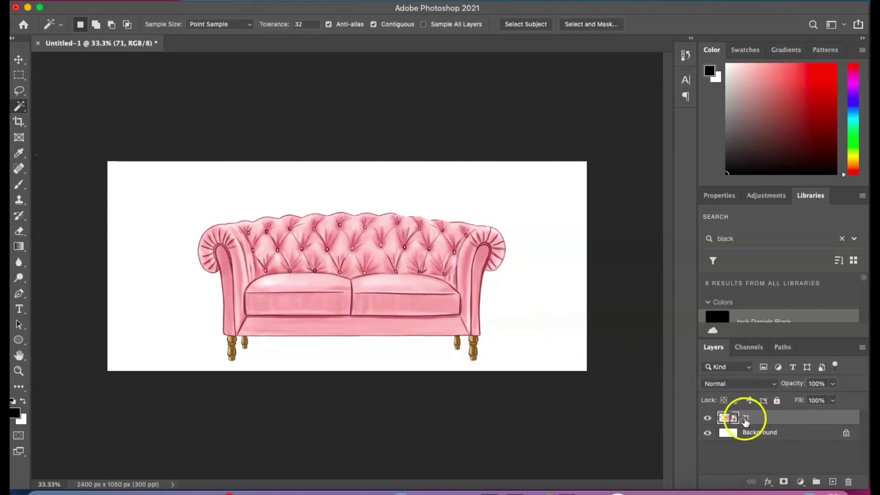
# Give the sofa layer a 9 px pink (d96e6e) stroke positioned outside
pyautogui.rightClick(746, 421)
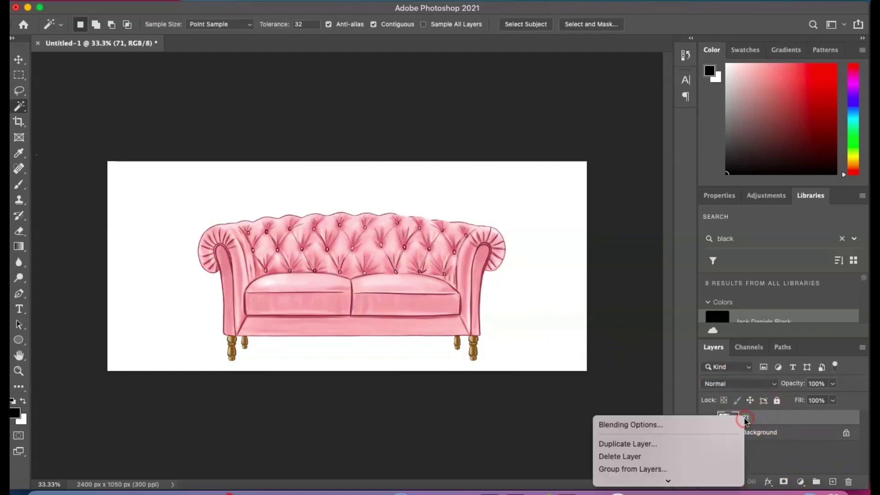
pyautogui.click(694, 423)
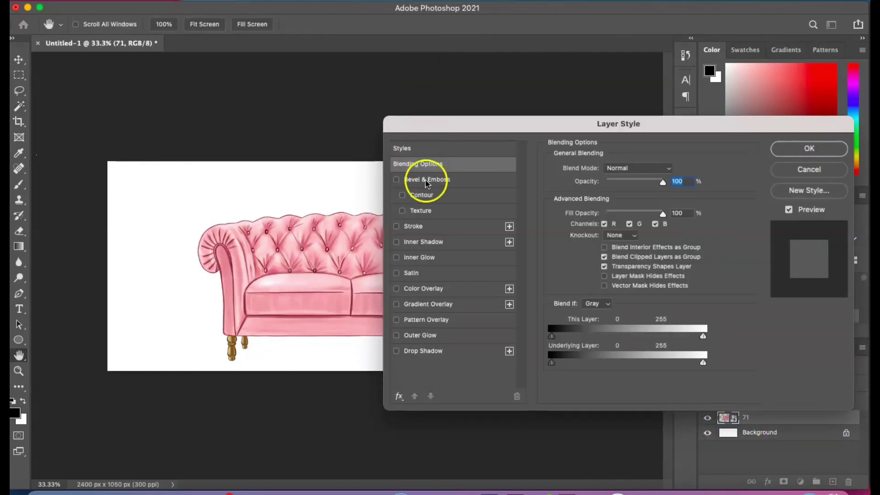
pyautogui.click(396, 226)
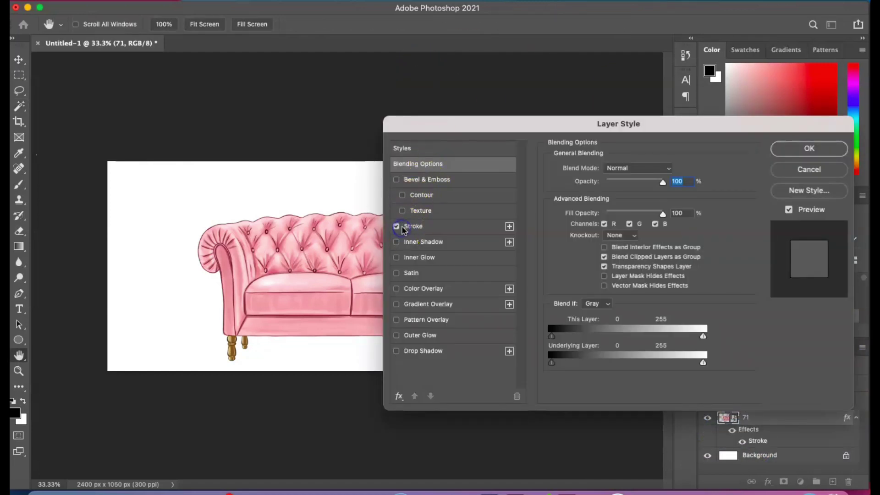
pyautogui.click(448, 225)
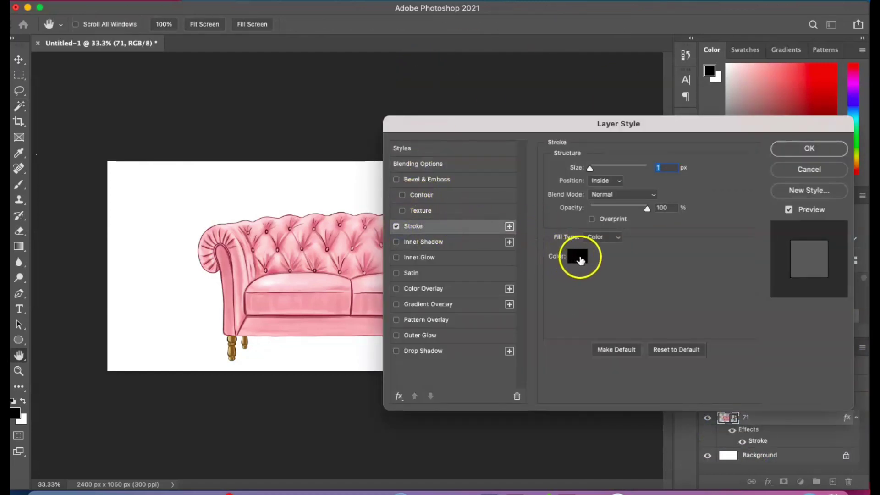
pyautogui.click(578, 258)
pyautogui.click(599, 292)
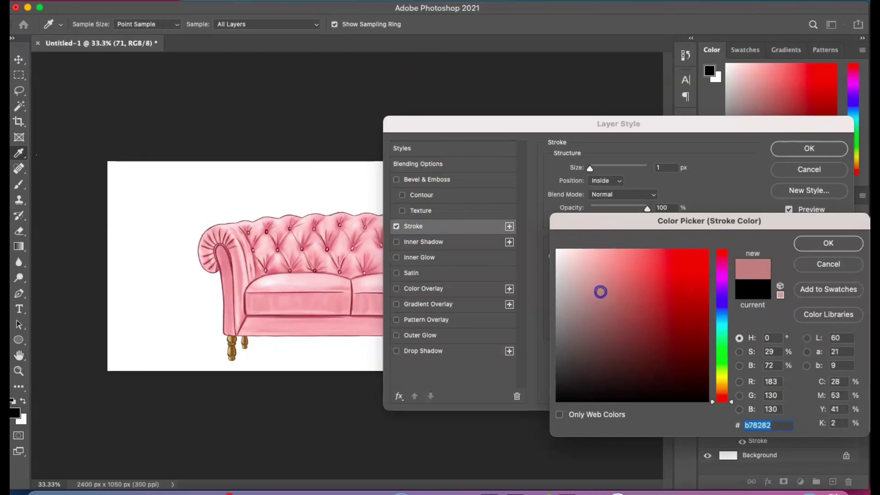
pyautogui.moveTo(600, 292); pyautogui.dragTo(631, 272)
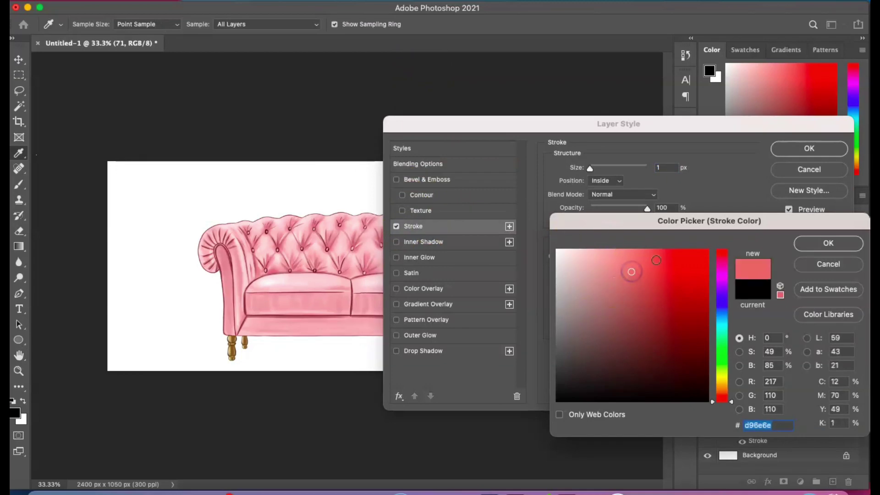
pyautogui.click(828, 243)
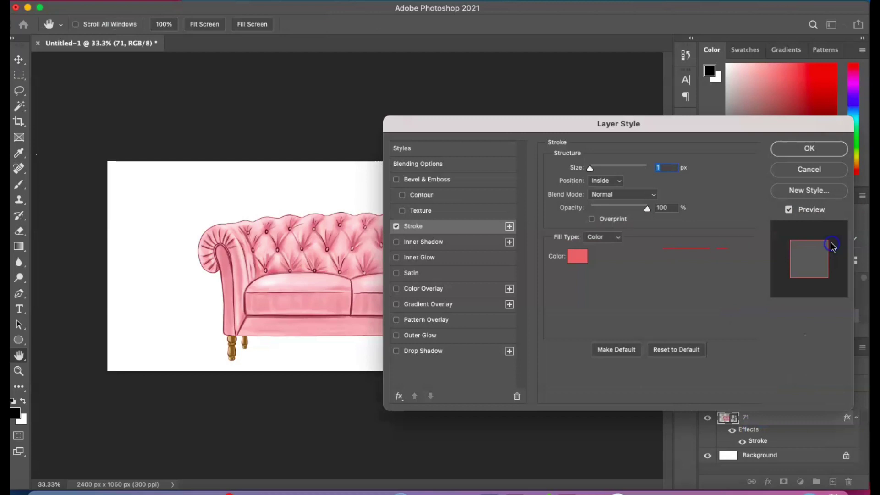
pyautogui.moveTo(589, 169); pyautogui.dragTo(595, 170)
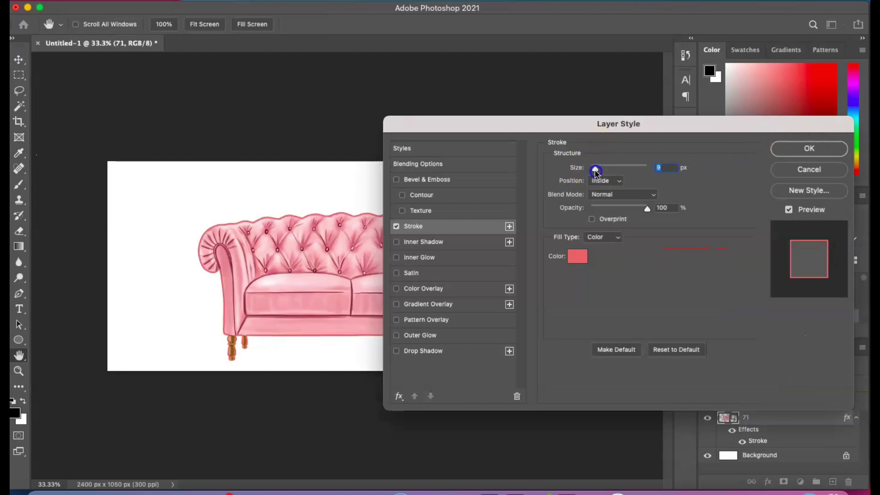
pyautogui.click(598, 180)
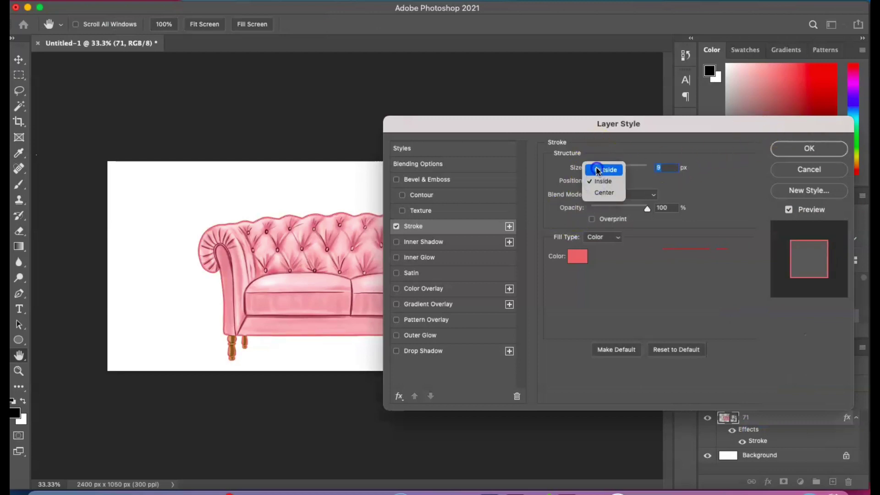
pyautogui.click(597, 170)
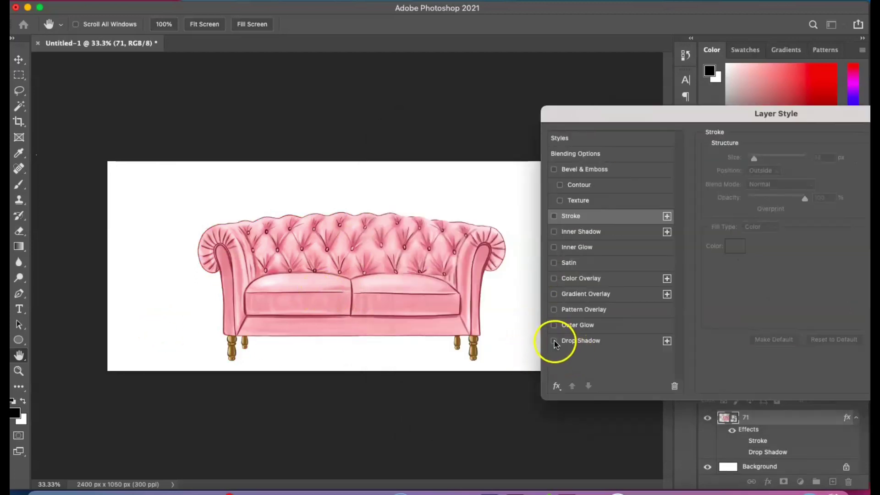
# Try red and magenta drop shadow colours on the sofa, then cancel and disable the shadow
pyautogui.click(554, 341)
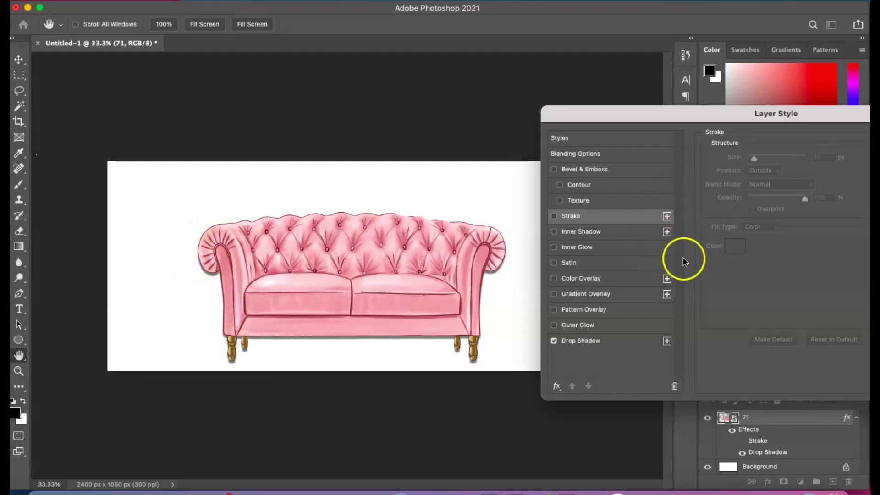
pyautogui.click(574, 341)
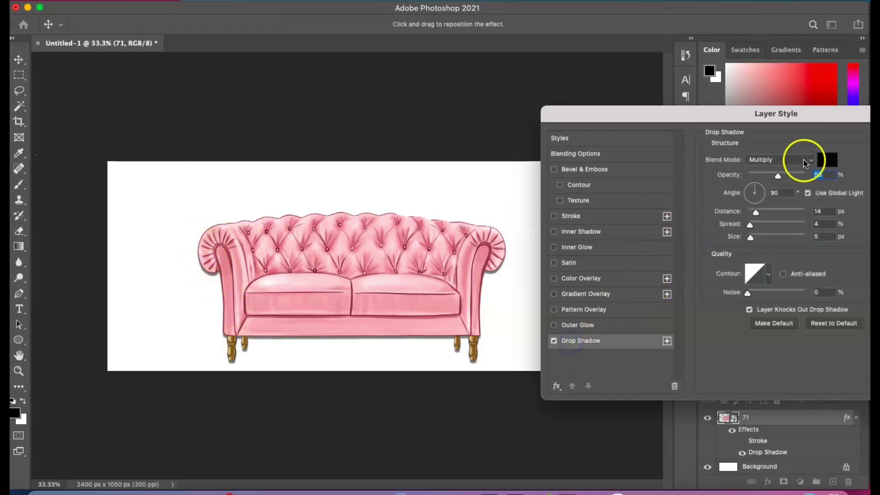
pyautogui.click(825, 161)
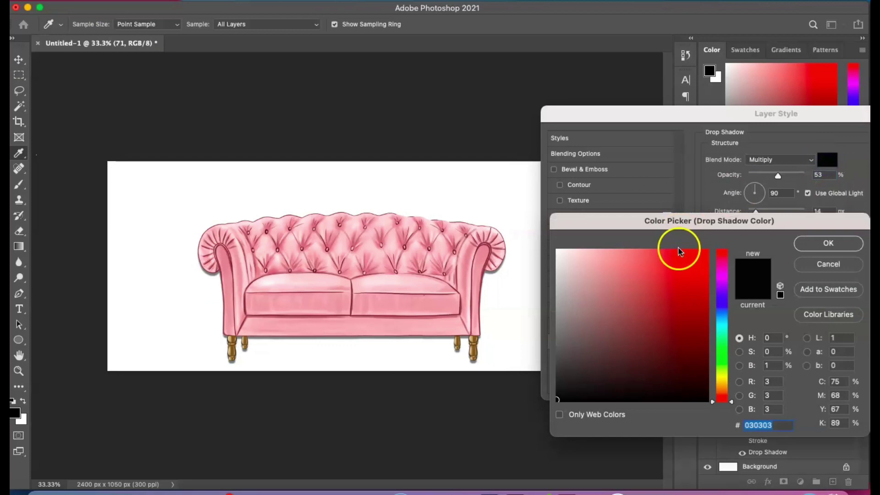
pyautogui.click(642, 274)
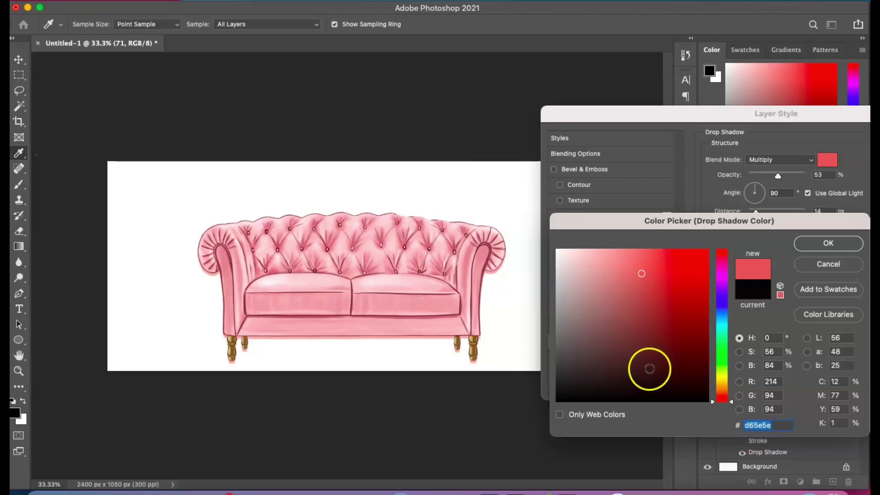
pyautogui.click(691, 274)
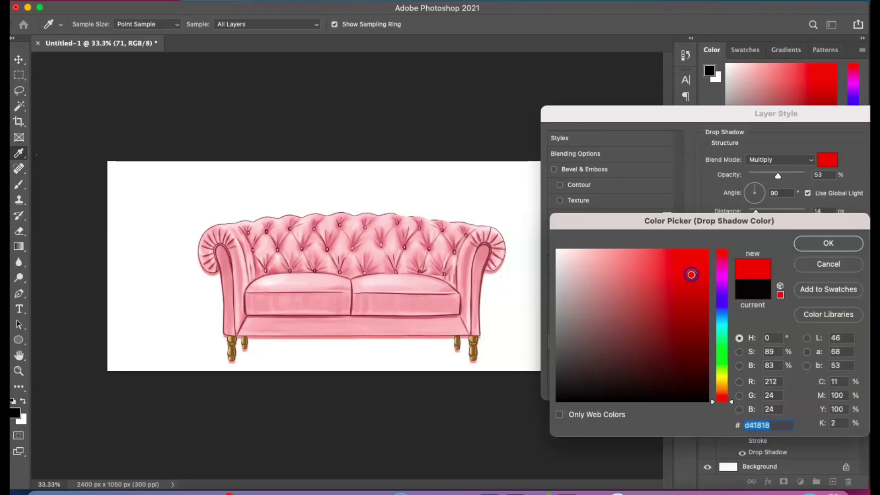
pyautogui.click(711, 272)
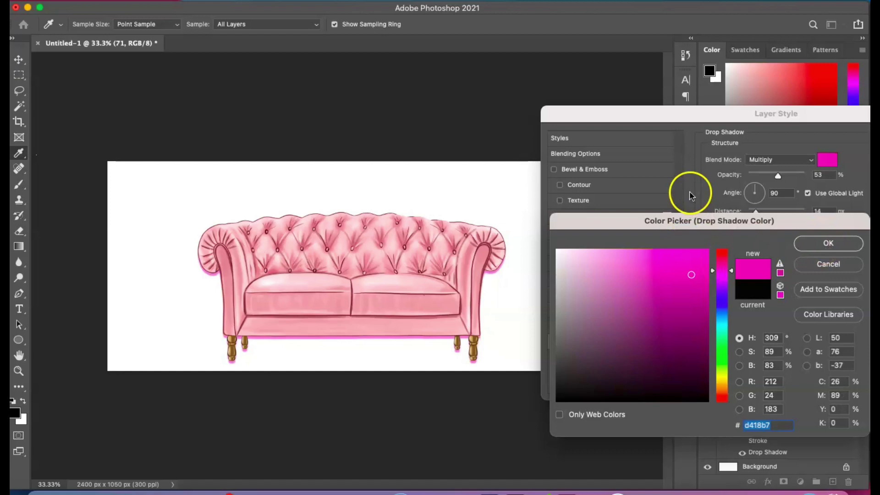
pyautogui.click(828, 264)
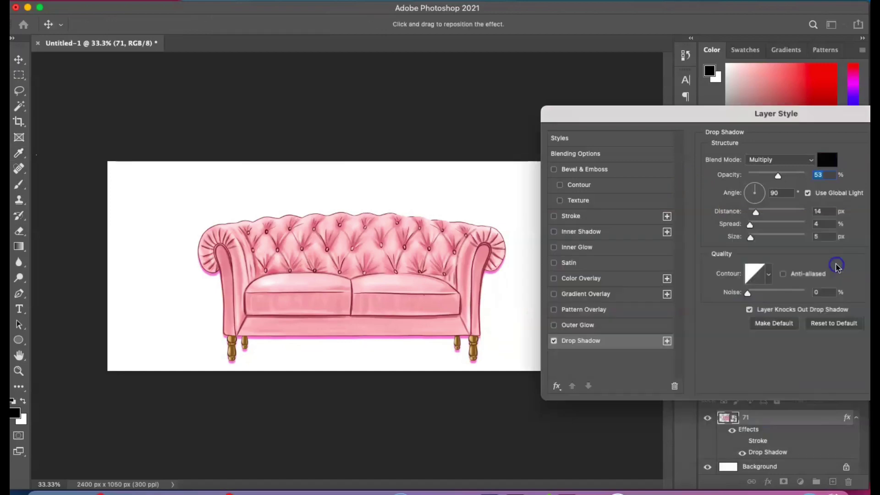
pyautogui.click(553, 341)
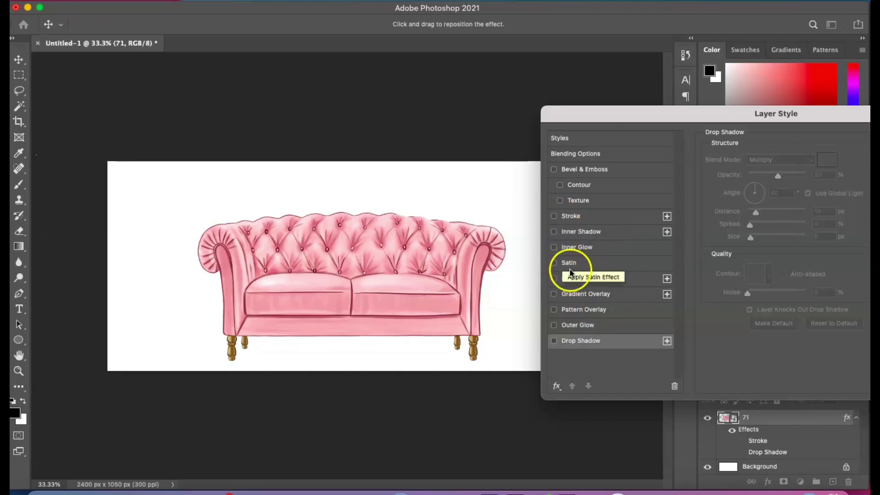
# Enable Bevel & Emboss on the sofa and apply the layer style
pyautogui.click(554, 169)
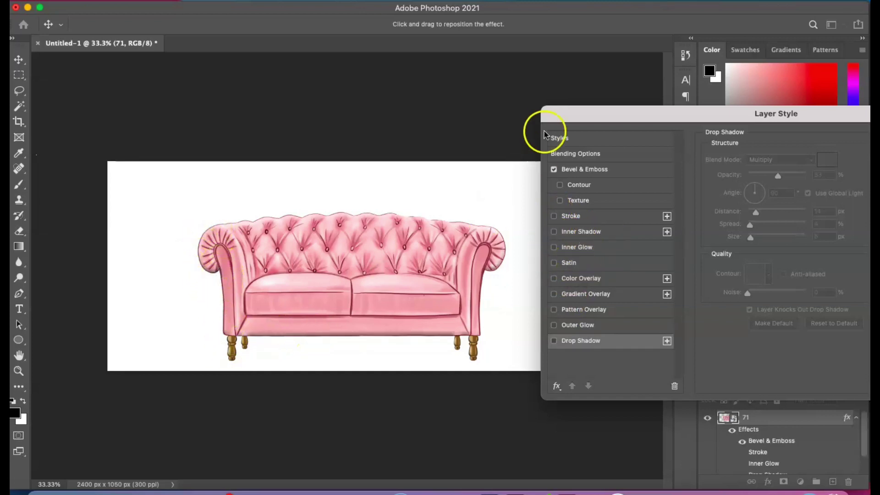
pyautogui.click(554, 169)
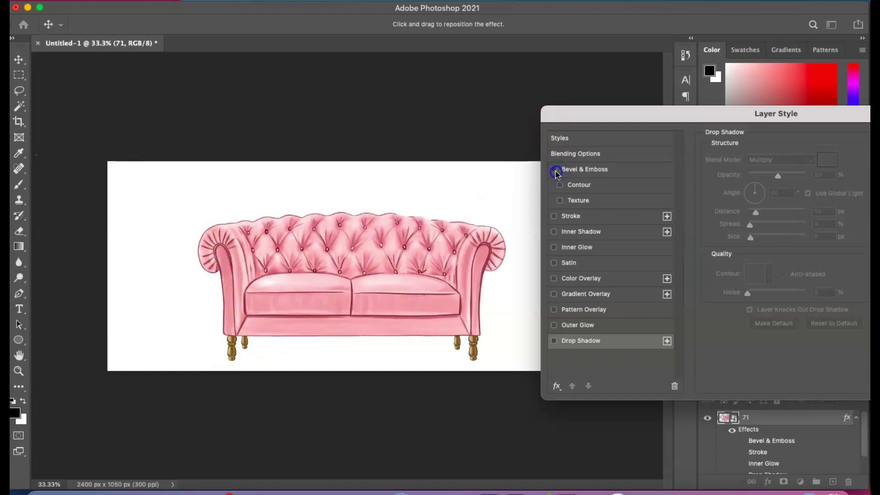
pyautogui.click(554, 170)
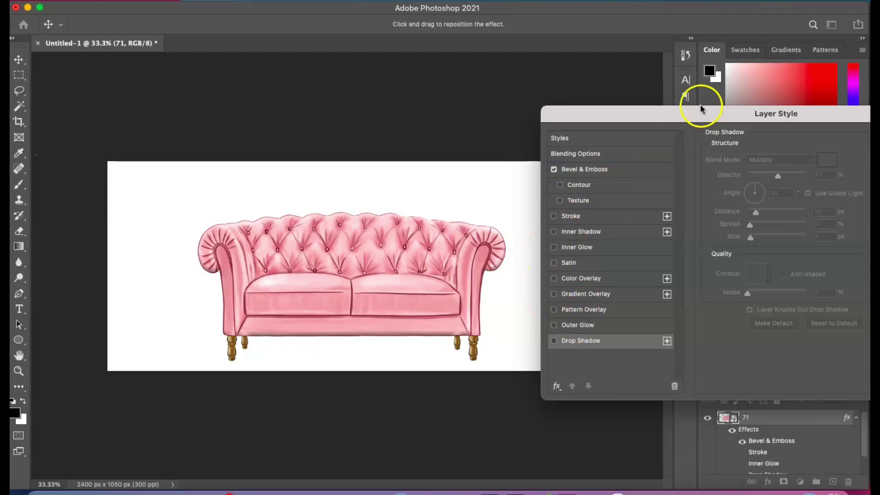
pyautogui.moveTo(696, 123); pyautogui.dragTo(512, 85)
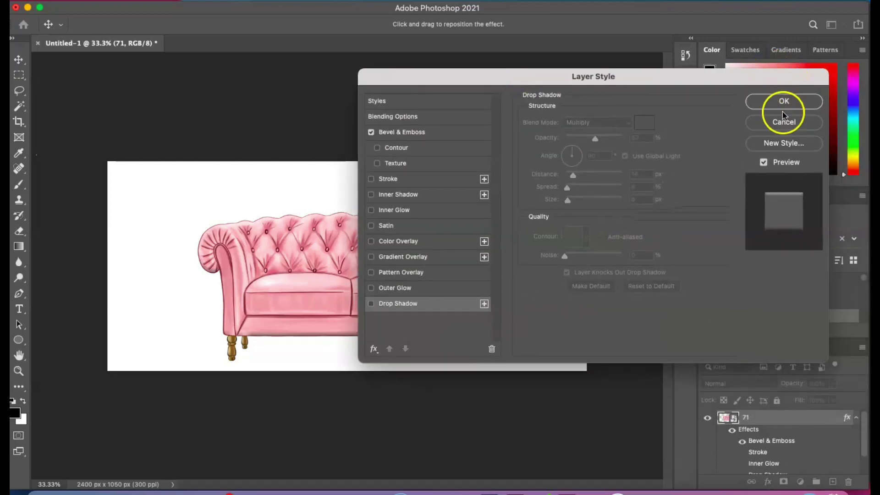
pyautogui.click(783, 103)
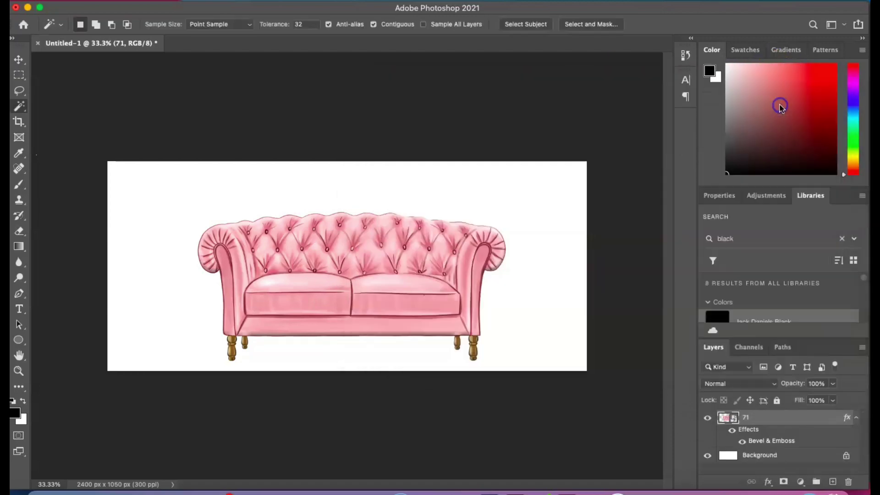
# Embed the gold table 16.png and position it at the sofa's right end
pyautogui.click(104, 0)
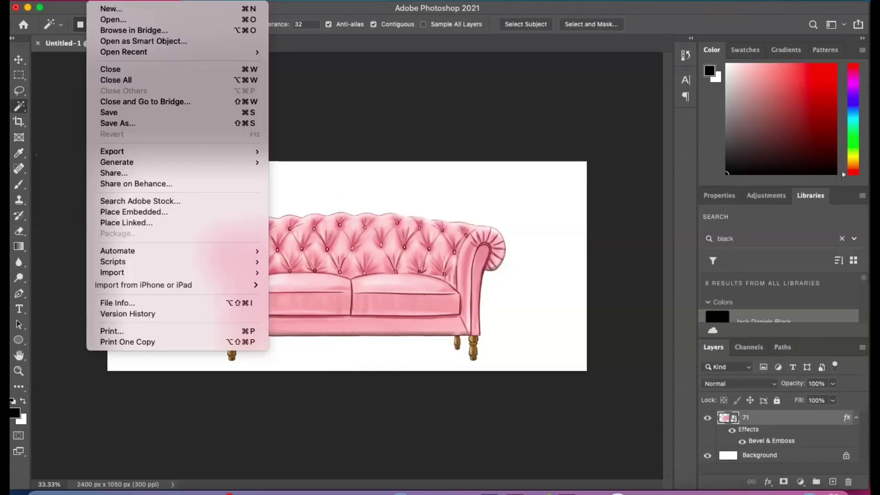
pyautogui.click(139, 210)
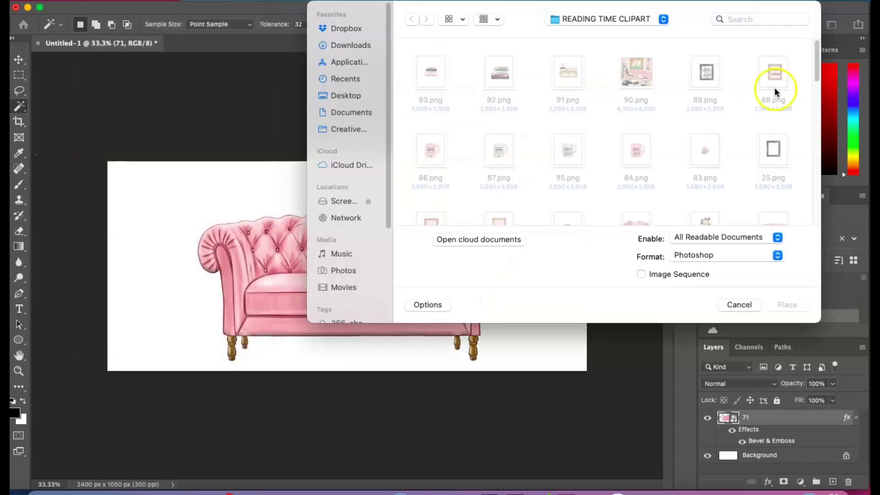
pyautogui.moveTo(815, 68); pyautogui.dragTo(816, 190)
pyautogui.click(707, 91)
pyautogui.doubleClick(708, 90)
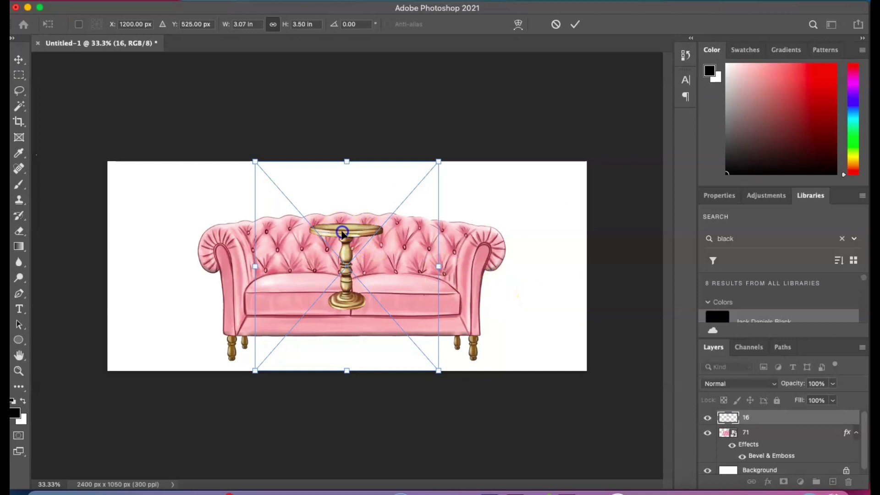
pyautogui.moveTo(342, 234); pyautogui.dragTo(467, 291)
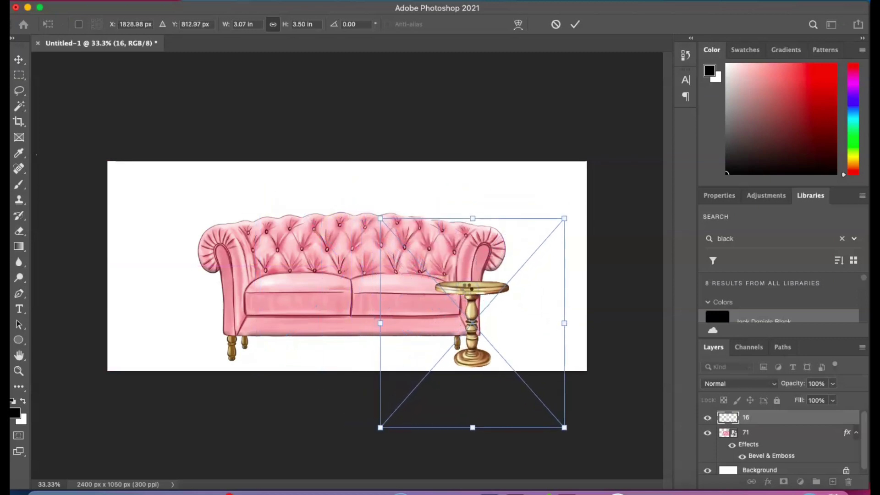
pyautogui.press('Return')
pyautogui.press('w')
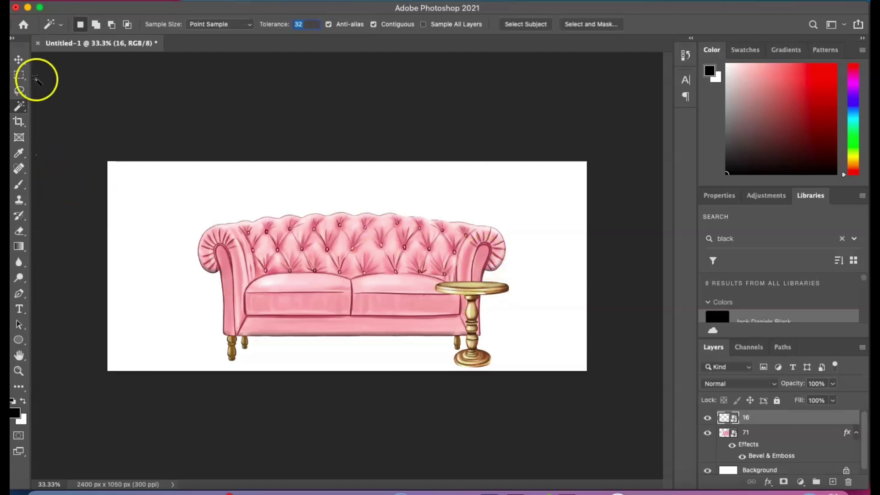
# Duplicate the table layer as 16 copy and move it to the sofa's left end
pyautogui.click(18, 59)
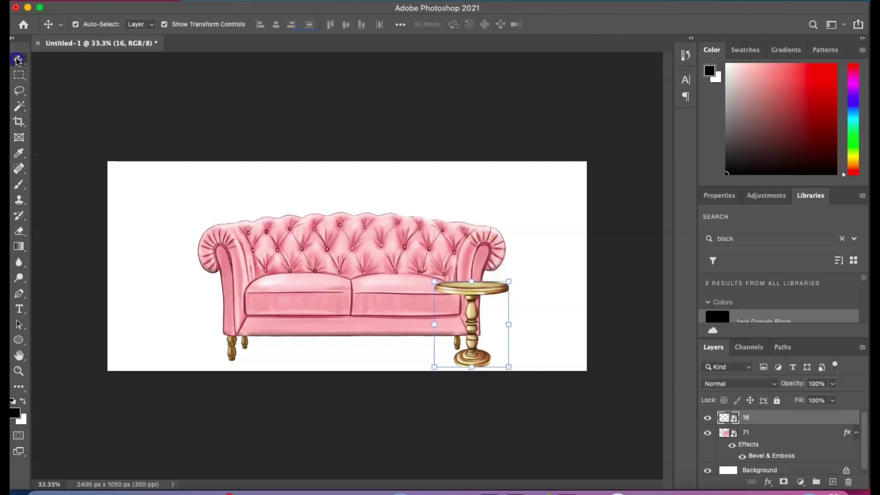
pyautogui.rightClick(762, 417)
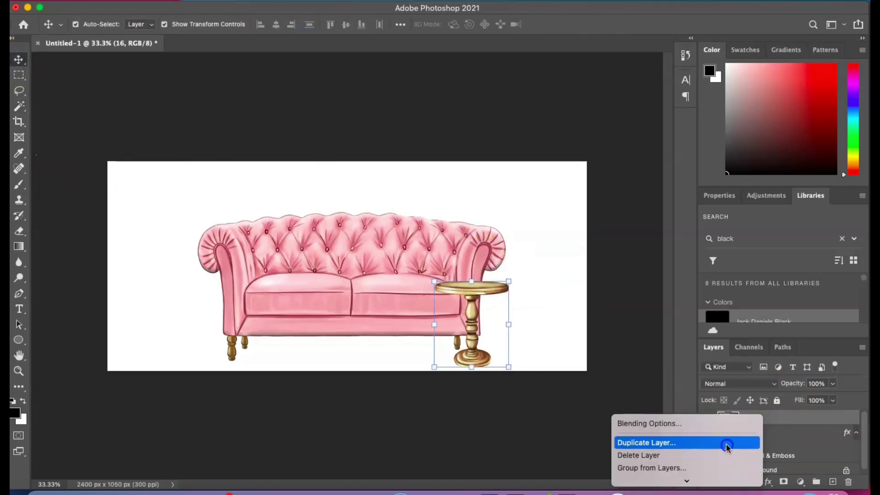
pyautogui.click(727, 444)
pyautogui.click(547, 201)
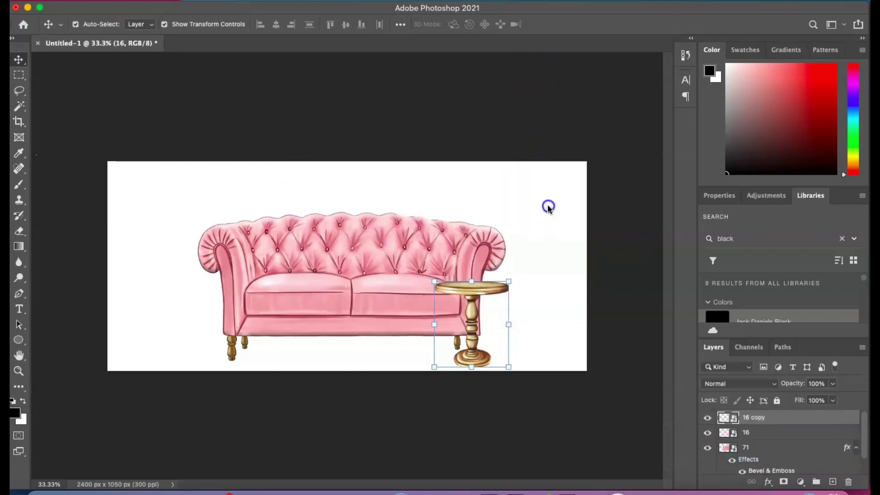
pyautogui.moveTo(471, 294); pyautogui.dragTo(231, 292)
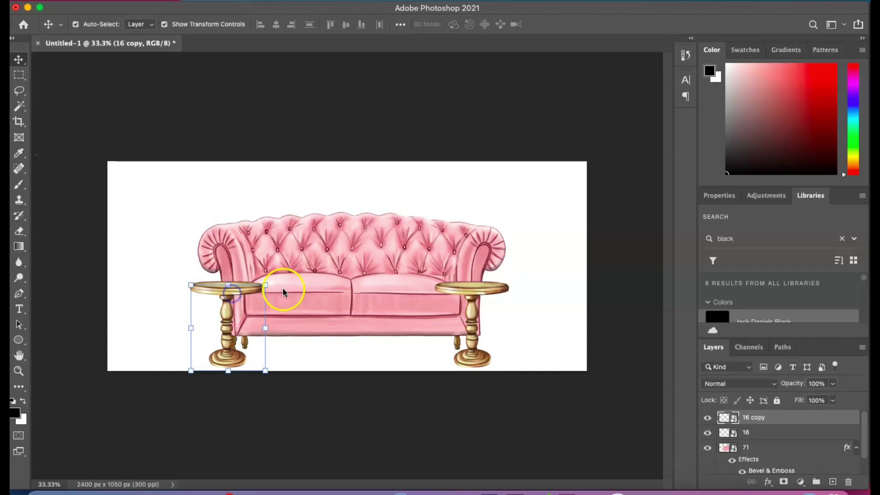
pyautogui.moveTo(240, 334); pyautogui.dragTo(229, 329)
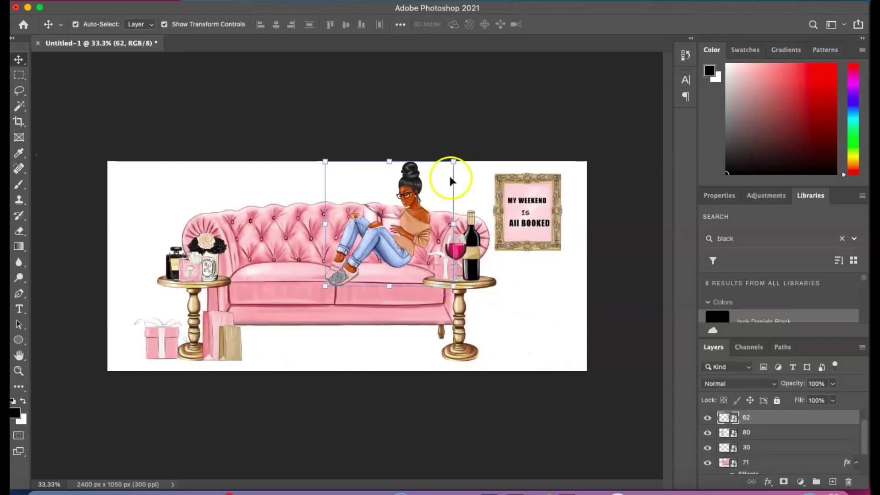
# Briefly transform the woman figure, then draw a rectangle across the canvas bottom
pyautogui.hotkey('ctrl', 't')
pyautogui.moveTo(458, 122); pyautogui.dragTo(457, 123)
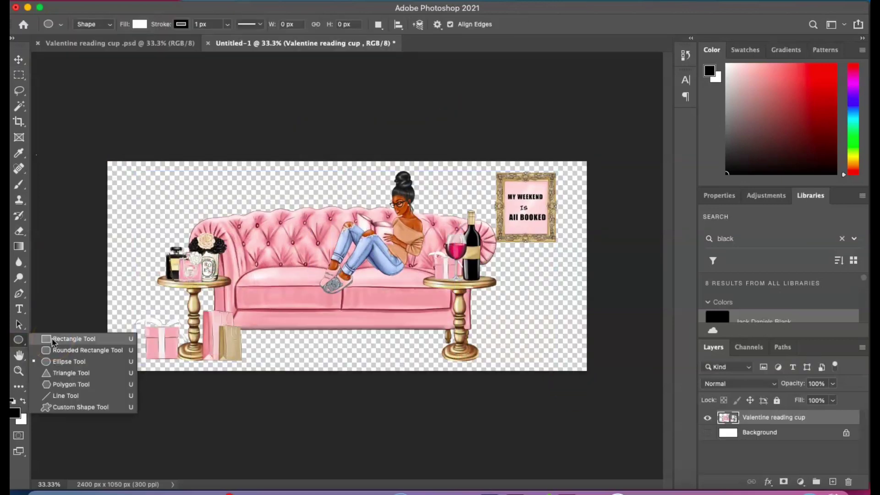
pyautogui.click(53, 342)
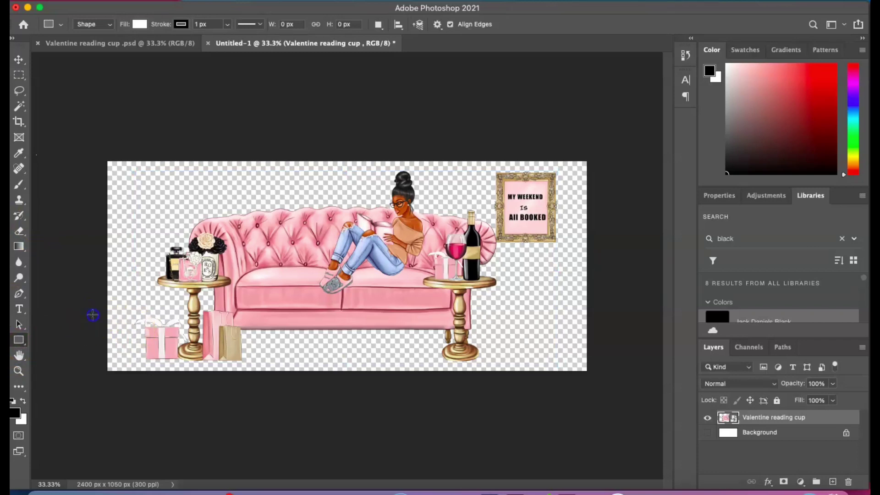
pyautogui.moveTo(93, 315); pyautogui.dragTo(605, 422)
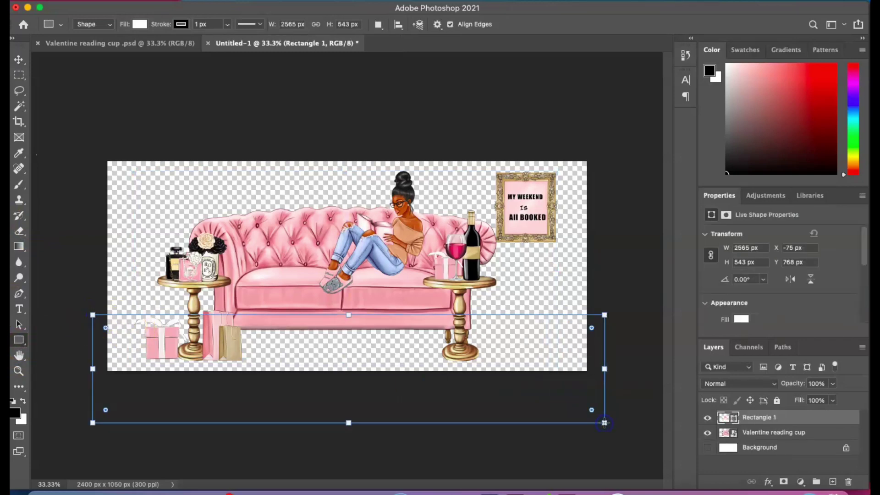
# Move the Rectangle 1 layer beneath the Valentine reading cup artwork layer
pyautogui.click(756, 419)
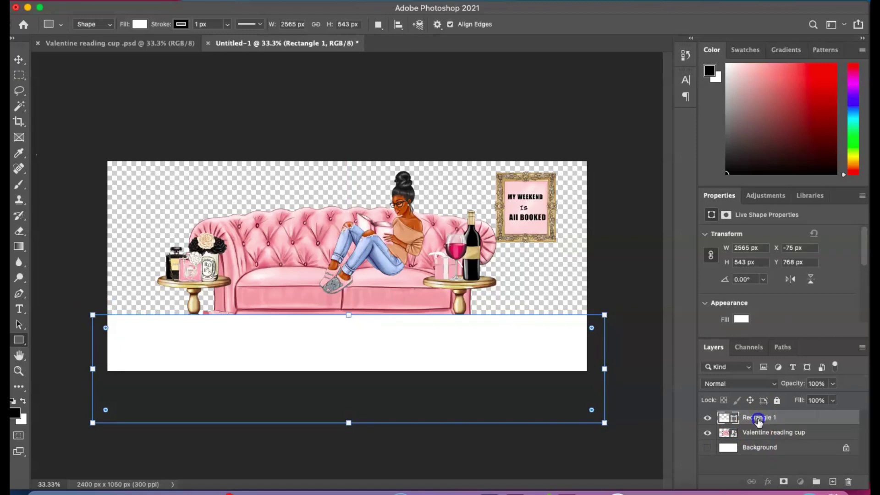
pyautogui.moveTo(757, 421); pyautogui.dragTo(757, 439)
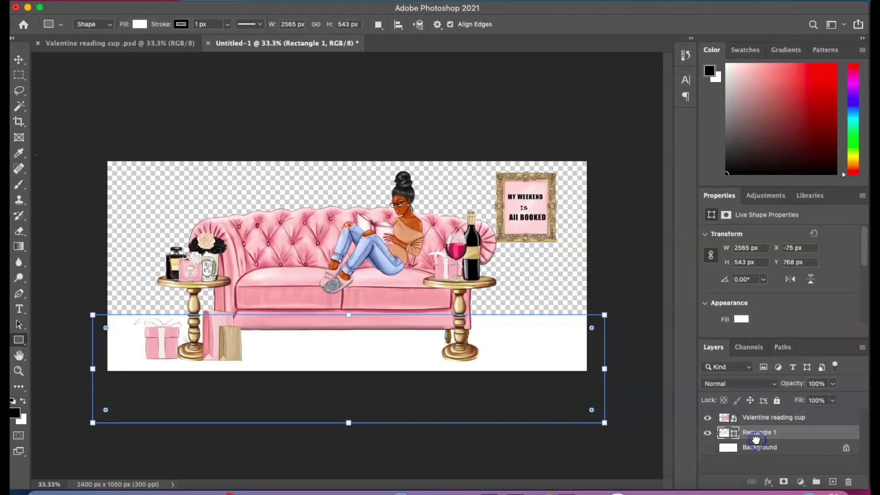
pyautogui.click(756, 434)
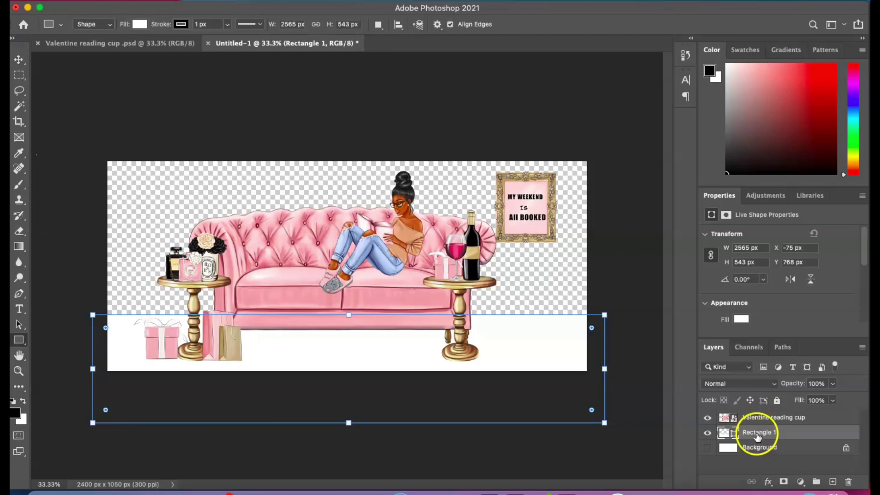
pyautogui.rightClick(757, 433)
# Give the bottom rectangle a slightly lightened tan Color Overlay sampled from the table leg
pyautogui.click(695, 440)
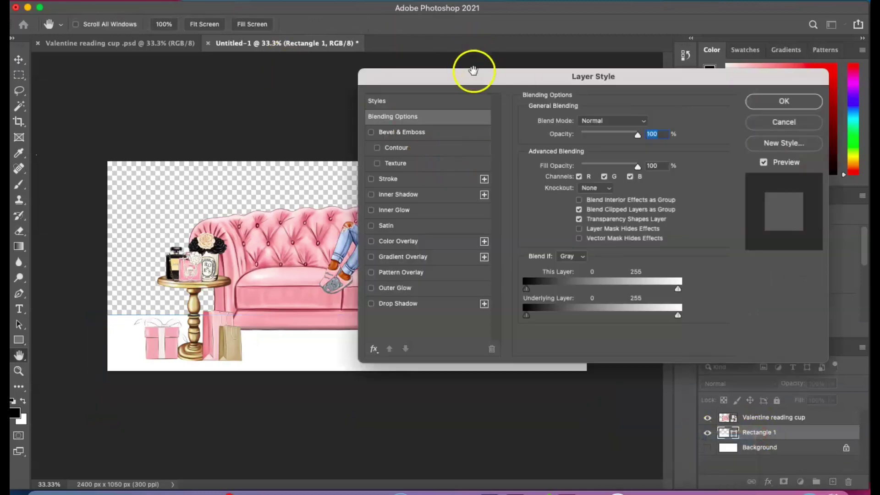
pyautogui.moveTo(472, 79)
pyautogui.mouseDown()
pyautogui.moveTo(736, 90)
pyautogui.moveTo(729, 87)
pyautogui.mouseUp()
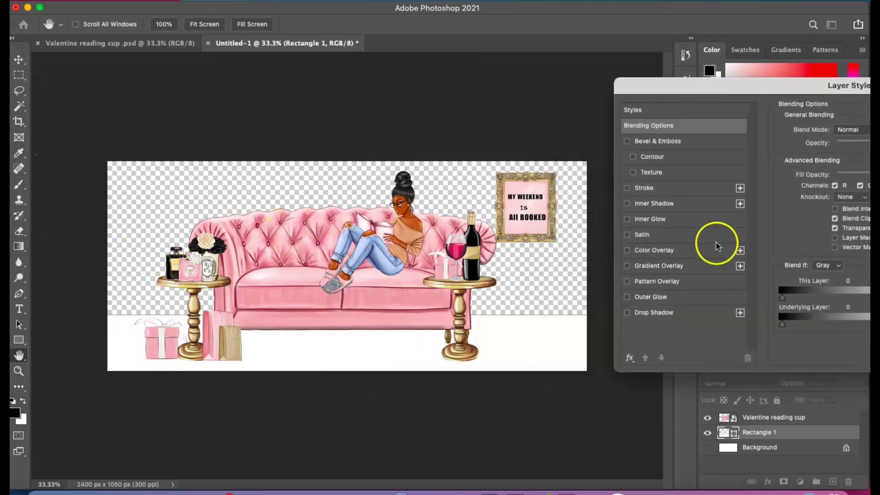
pyautogui.click(660, 252)
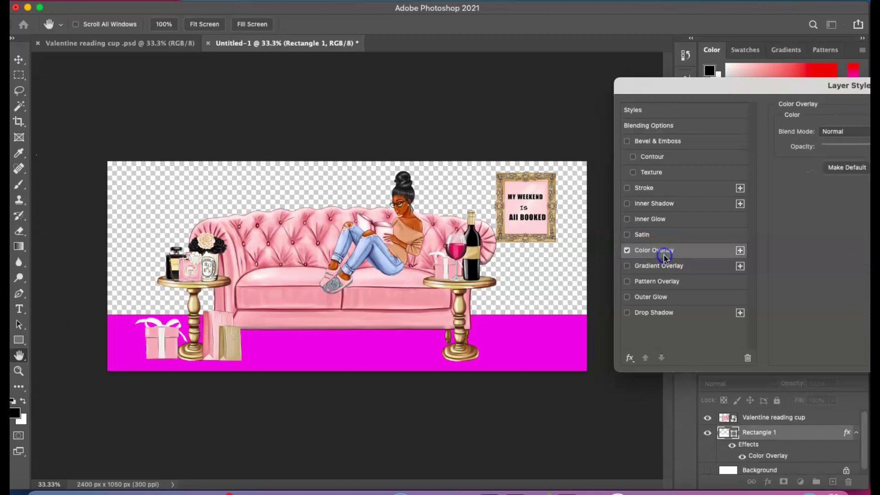
pyautogui.moveTo(706, 83); pyautogui.dragTo(629, 82)
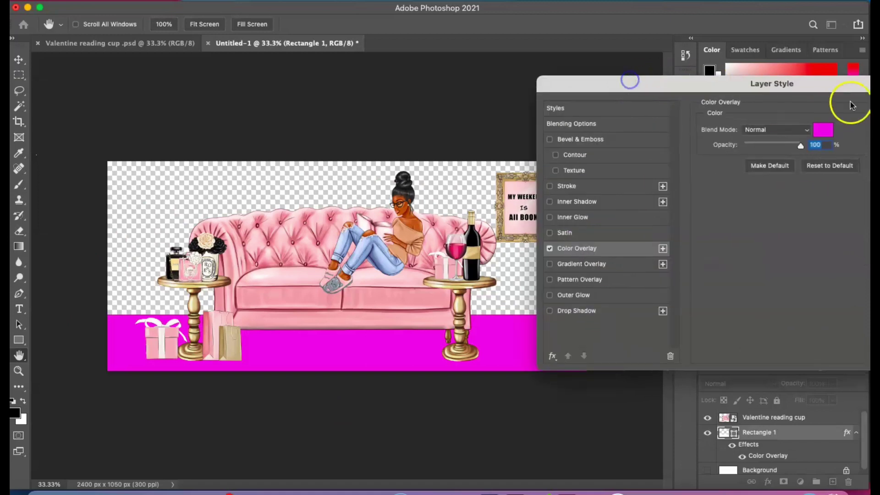
pyautogui.click(823, 130)
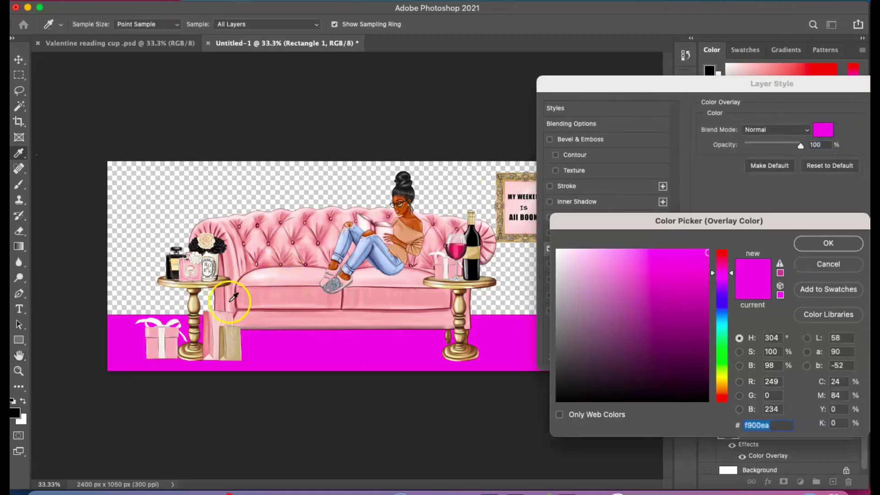
pyautogui.click(196, 308)
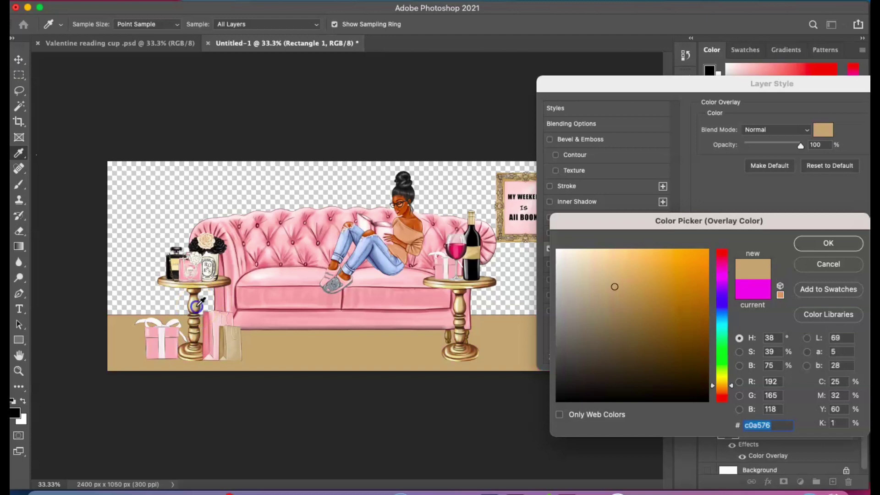
pyautogui.moveTo(197, 305); pyautogui.dragTo(198, 310)
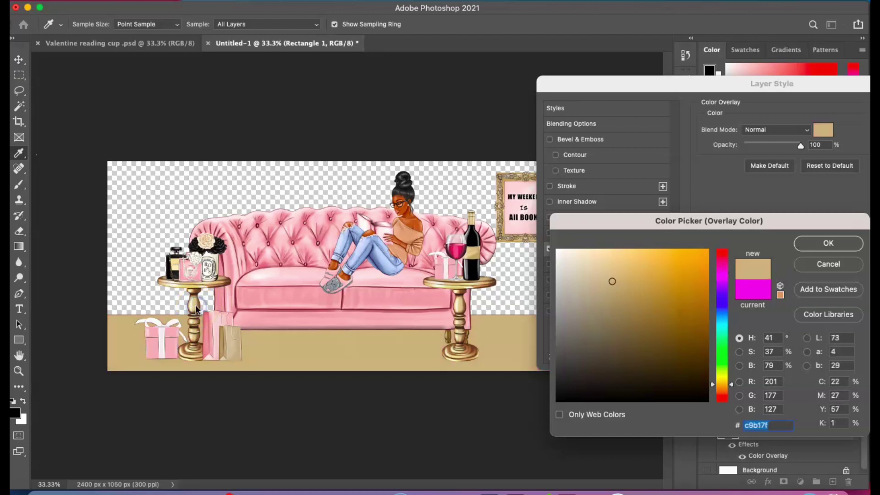
pyautogui.click(829, 245)
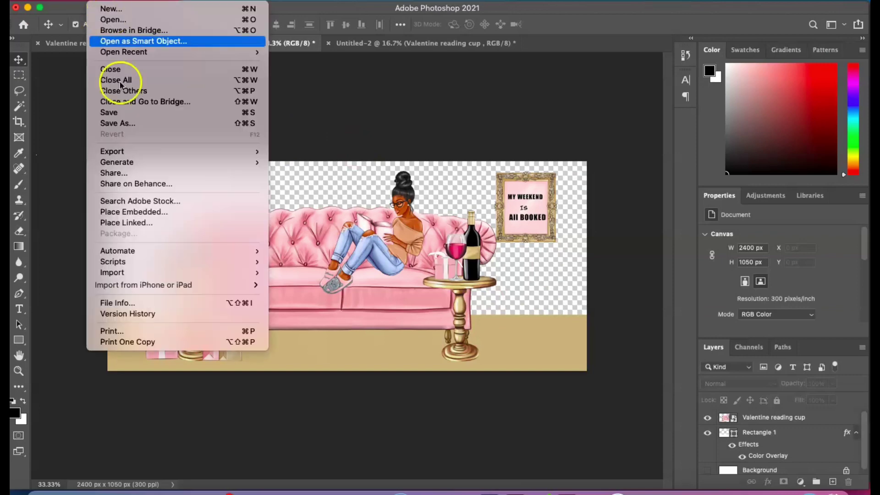
# Embed the checkered pattern, scale it over the canvas, and layer it below Rectangle 1
pyautogui.click(131, 215)
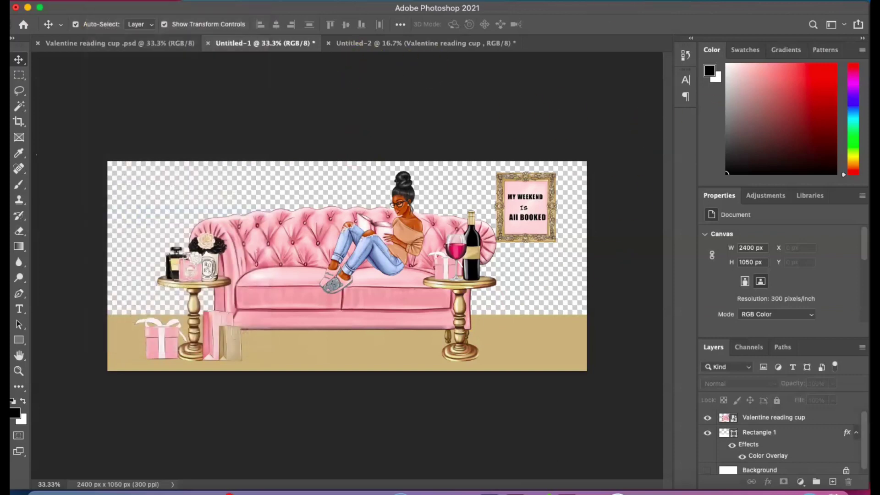
pyautogui.press('Return')
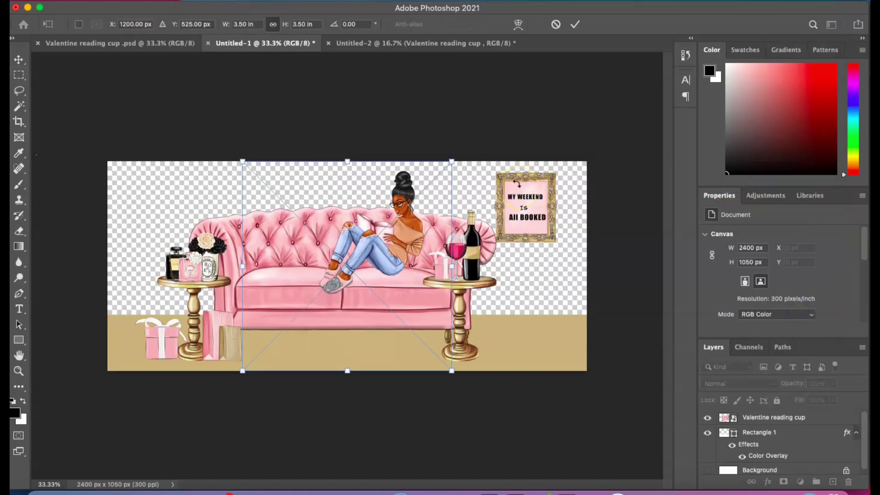
pyautogui.moveTo(269, 232); pyautogui.dragTo(193, 167)
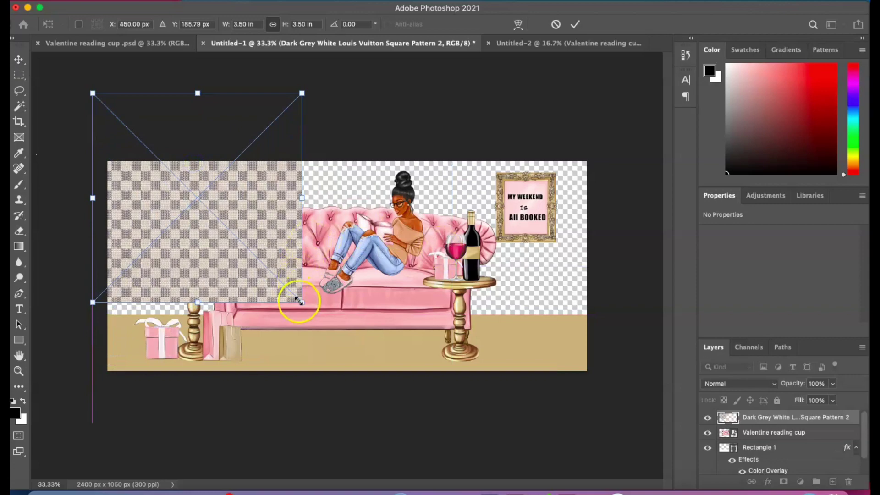
pyautogui.moveTo(302, 302); pyautogui.dragTo(734, 451)
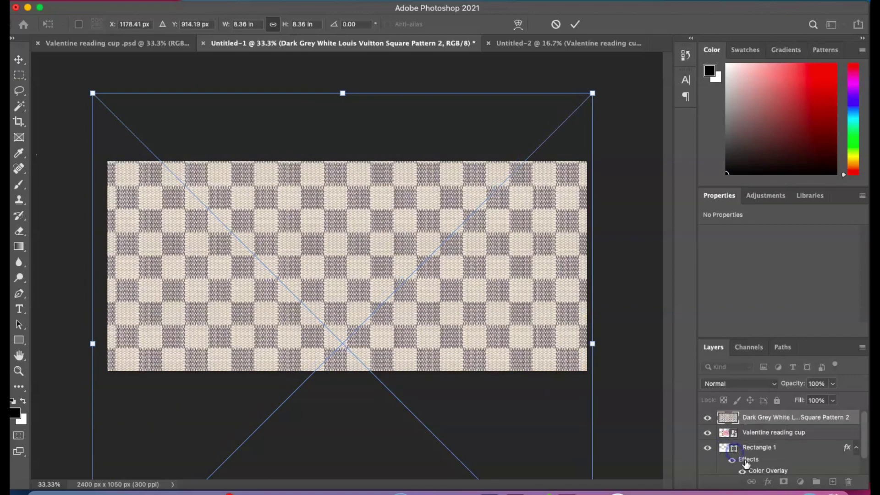
pyautogui.keyDown('shift'); pyautogui.click(774, 432); pyautogui.keyUp('shift')
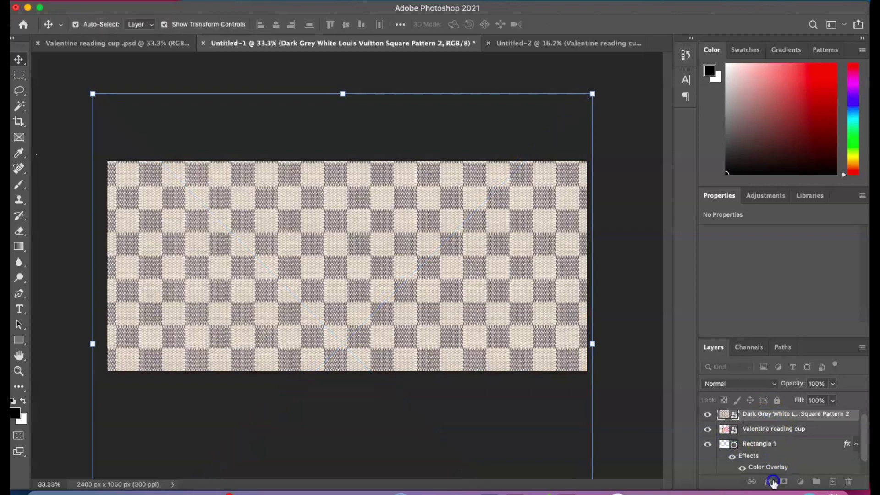
pyautogui.moveTo(773, 432); pyautogui.dragTo(768, 460)
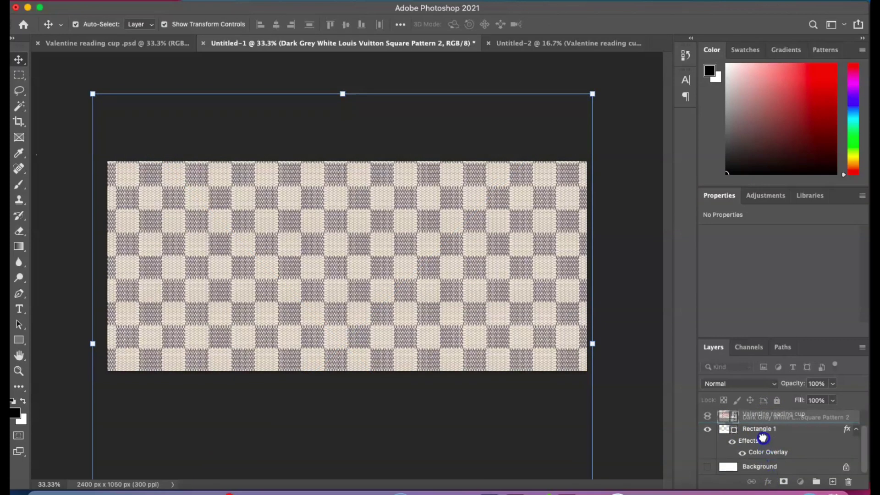
pyautogui.moveTo(763, 445); pyautogui.dragTo(763, 445)
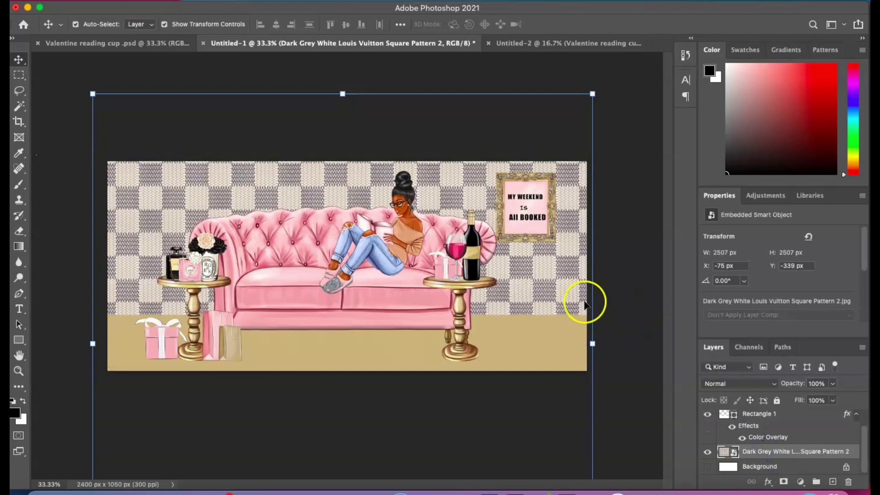
# Paste the sofa illustration back above the pattern and nudge it into place
pyautogui.hotkey('ctrl', 'v')
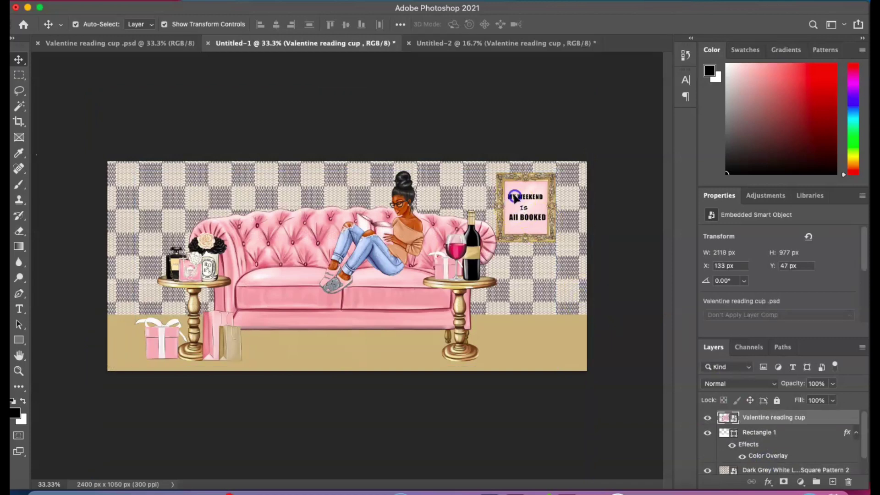
pyautogui.click(598, 198)
pyautogui.moveTo(533, 201); pyautogui.dragTo(532, 195)
# Add a drop shadow to the illustration, coloured with pink sampled from the sofa
pyautogui.rightClick(780, 421)
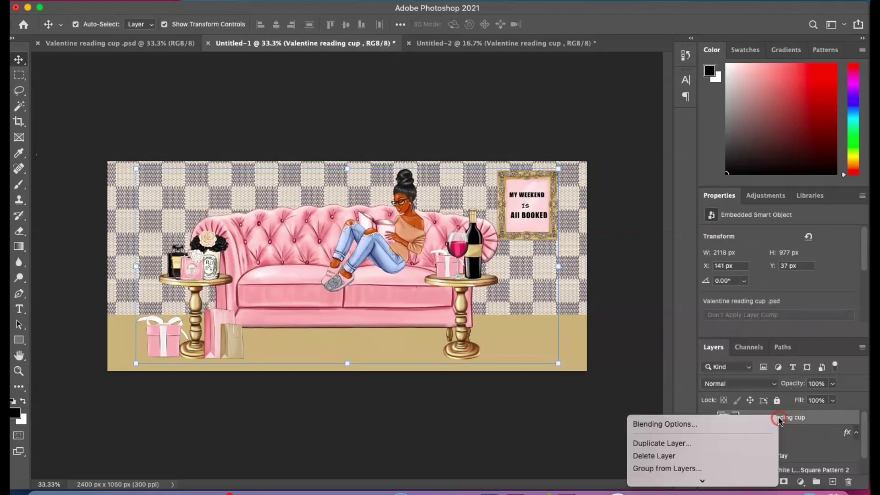
pyautogui.click(712, 424)
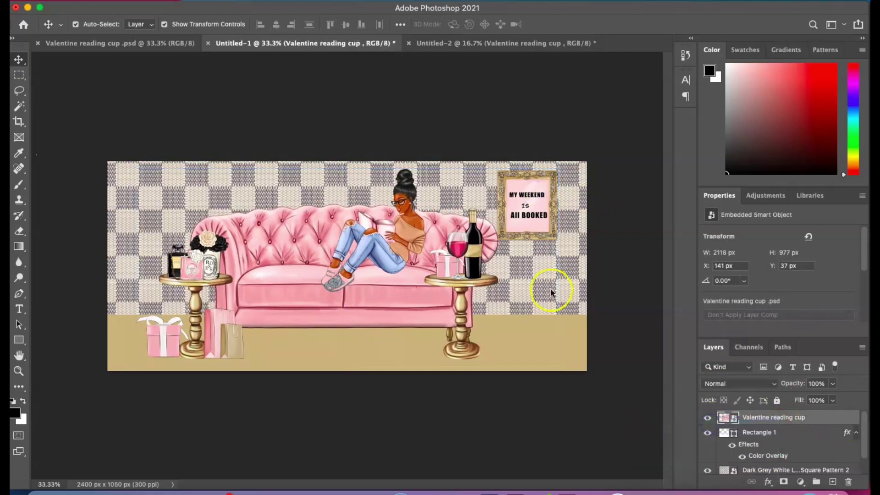
pyautogui.click(375, 139)
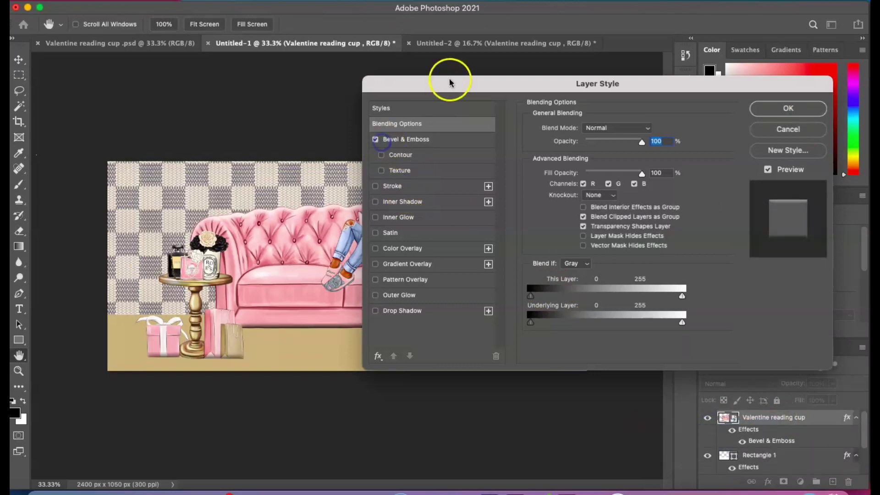
pyautogui.moveTo(451, 93)
pyautogui.mouseDown()
pyautogui.moveTo(644, 92)
pyautogui.moveTo(634, 234)
pyautogui.moveTo(515, 50)
pyautogui.mouseUp()
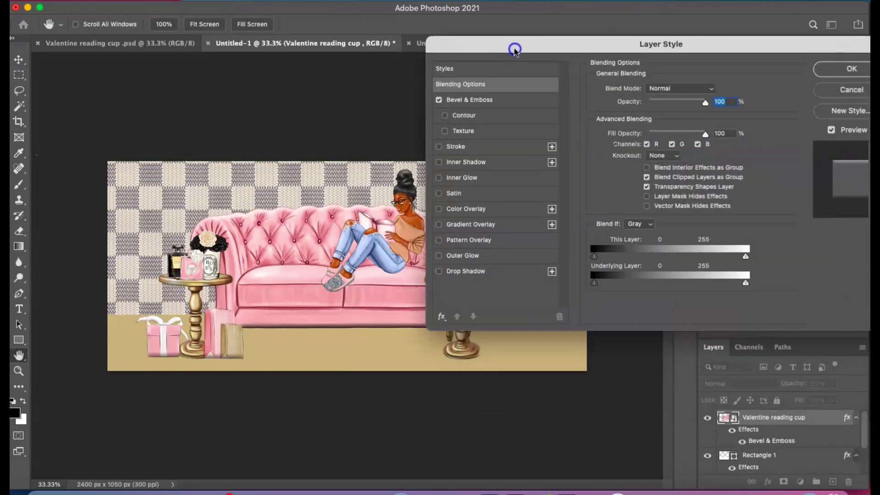
pyautogui.click(439, 99)
pyautogui.click(453, 270)
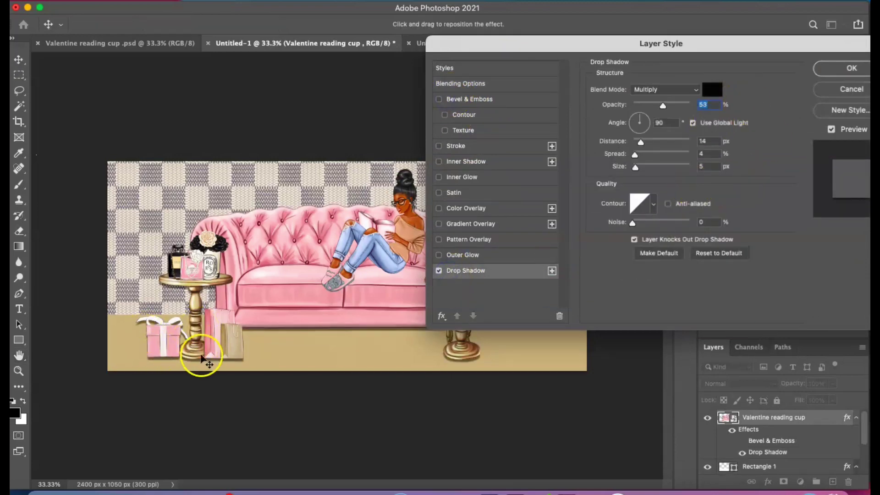
pyautogui.click(711, 89)
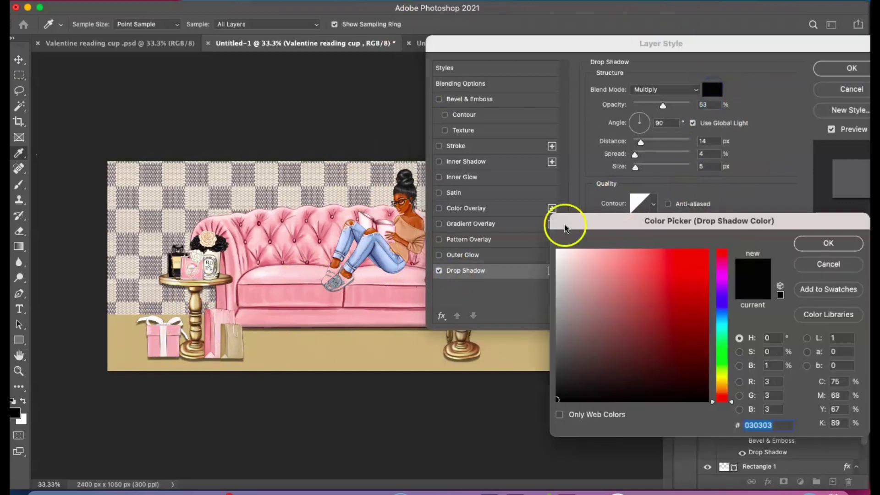
pyautogui.click(282, 313)
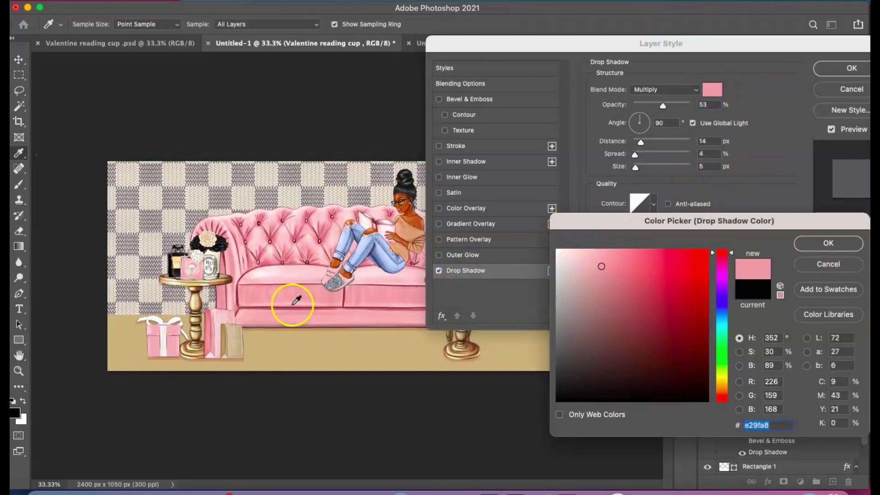
pyautogui.press('Return')
pyautogui.press('Return')
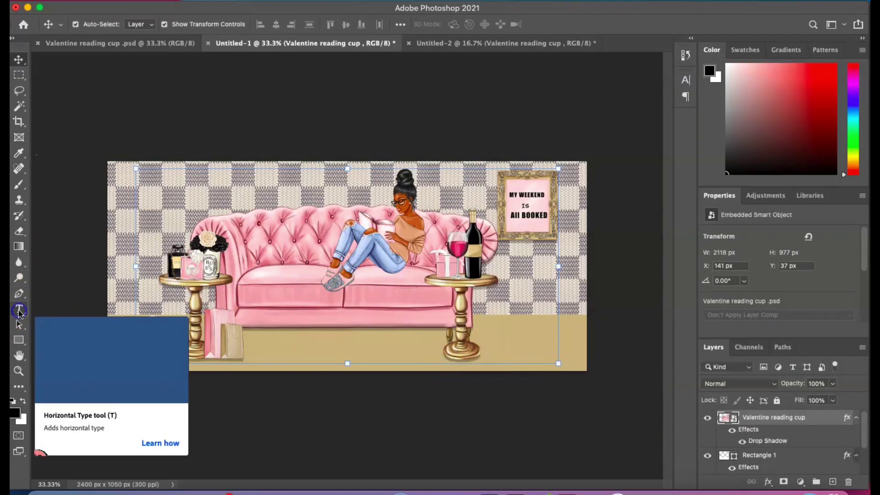
# Add the 'To my Favorite Girl' caption and fit it onto the floor between the tables
pyautogui.click(20, 310)
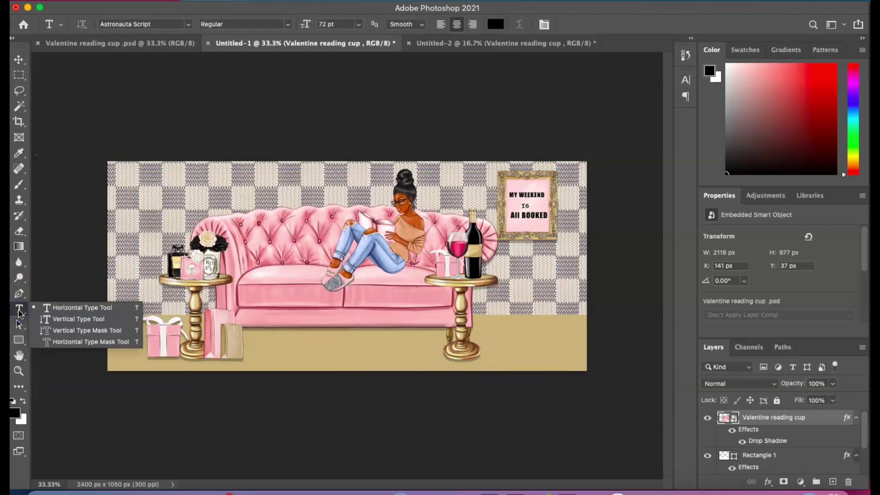
pyautogui.click(64, 309)
pyautogui.moveTo(62, 296); pyautogui.dragTo(229, 335)
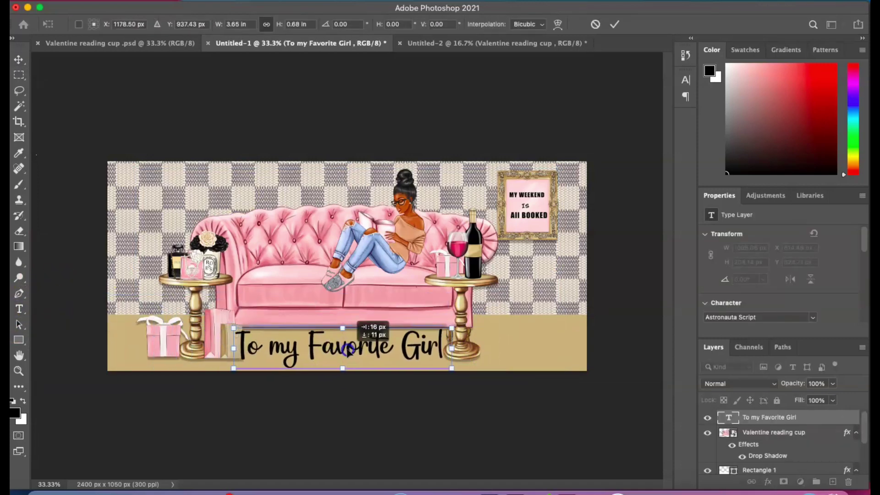
pyautogui.moveTo(230, 335); pyautogui.dragTo(247, 337)
# Give the caption's layer style a second stroke in pink sampled from the sofa
pyautogui.click(757, 418)
pyautogui.rightClick(757, 418)
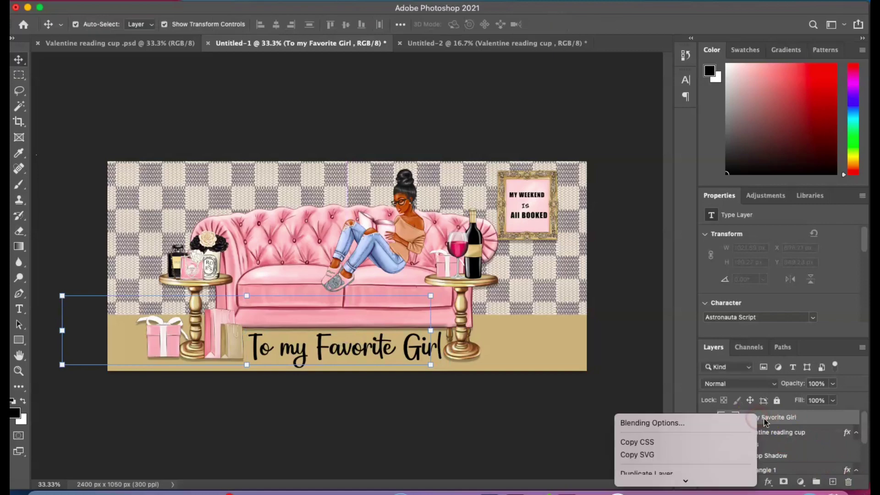
pyautogui.click(691, 422)
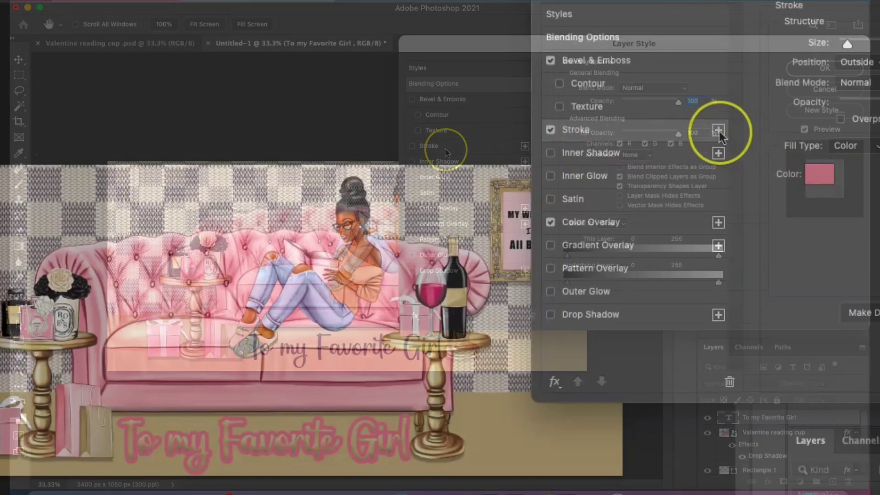
pyautogui.click(718, 130)
pyautogui.click(819, 176)
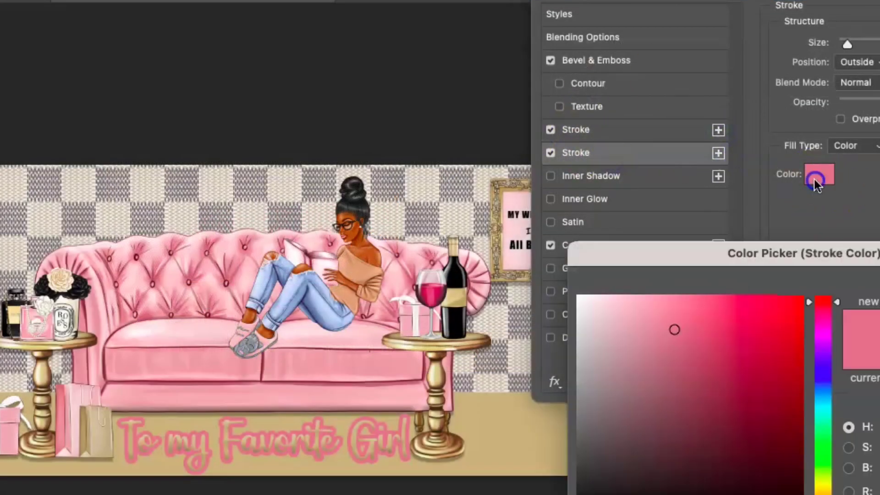
pyautogui.click(334, 368)
pyautogui.click(874, 330)
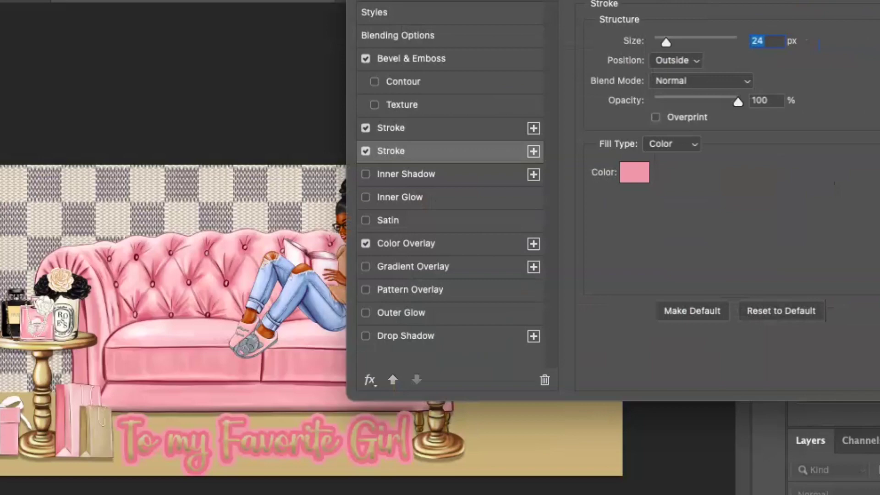
pyautogui.press('Return')
# Fine-tune the caption's size and commit the transform
pyautogui.moveTo(121, 419); pyautogui.dragTo(140, 424)
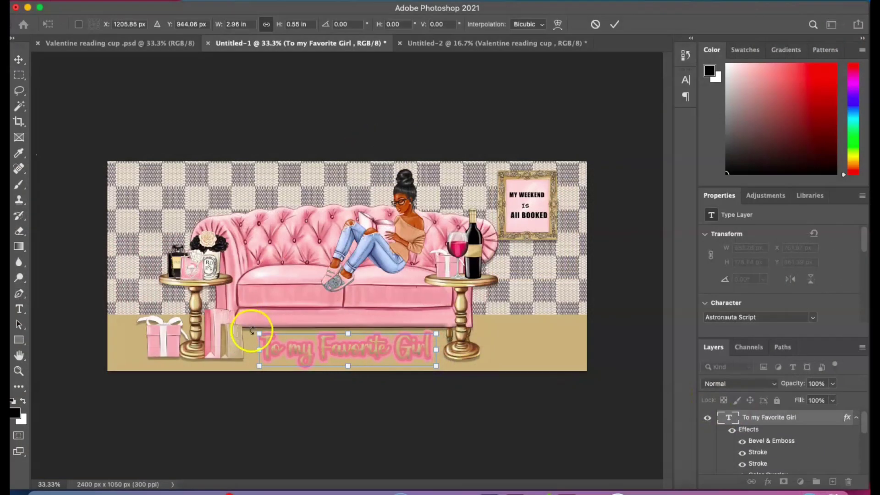
pyautogui.moveTo(255, 335); pyautogui.dragTo(251, 334)
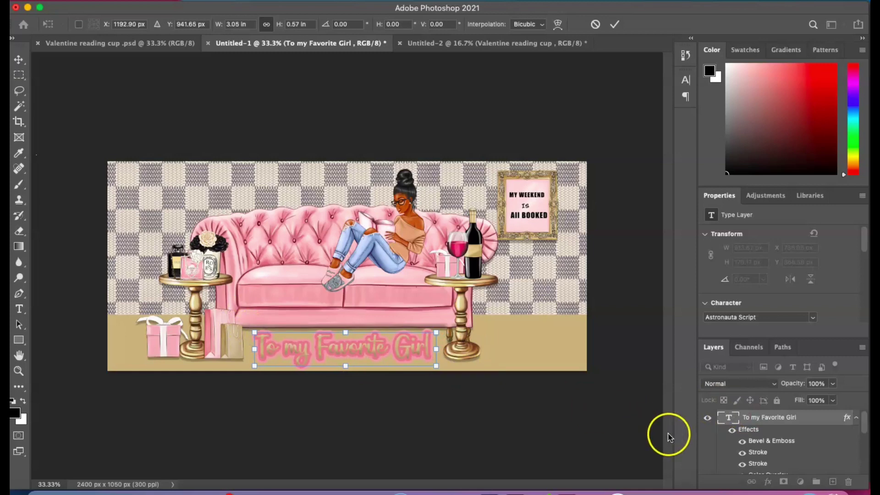
pyautogui.click(542, 386)
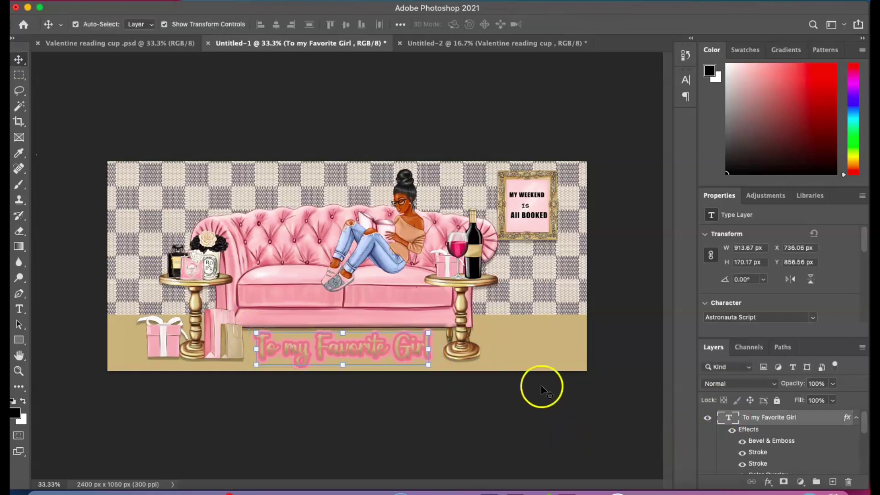
# Enable a Gradient Overlay in the floor rectangle's layer style
pyautogui.click(559, 350)
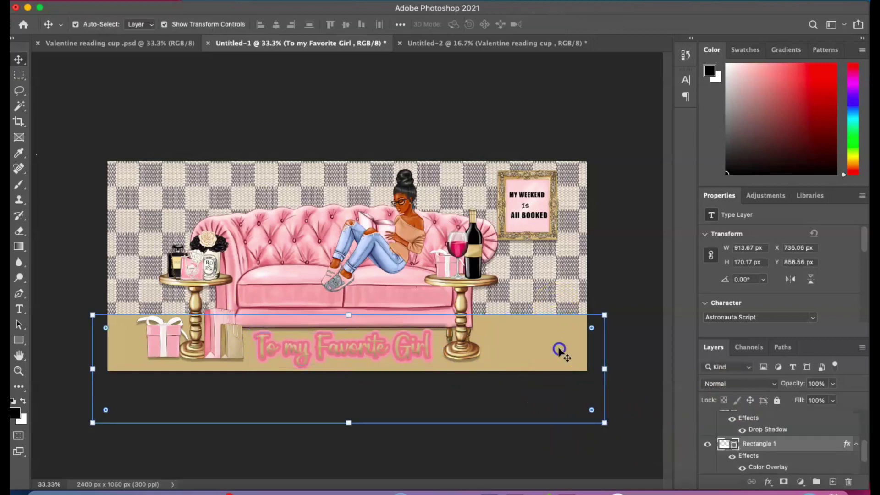
pyautogui.rightClick(773, 445)
pyautogui.click(660, 2)
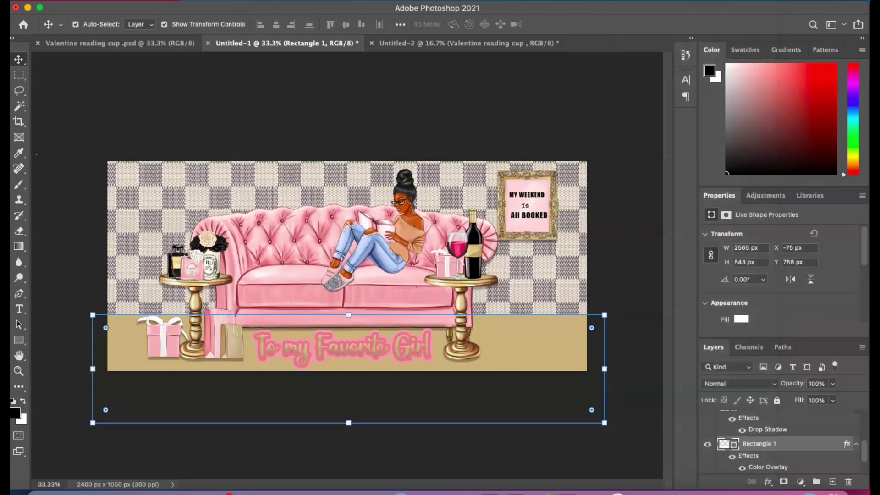
pyautogui.moveTo(484, 36); pyautogui.dragTo(693, 39)
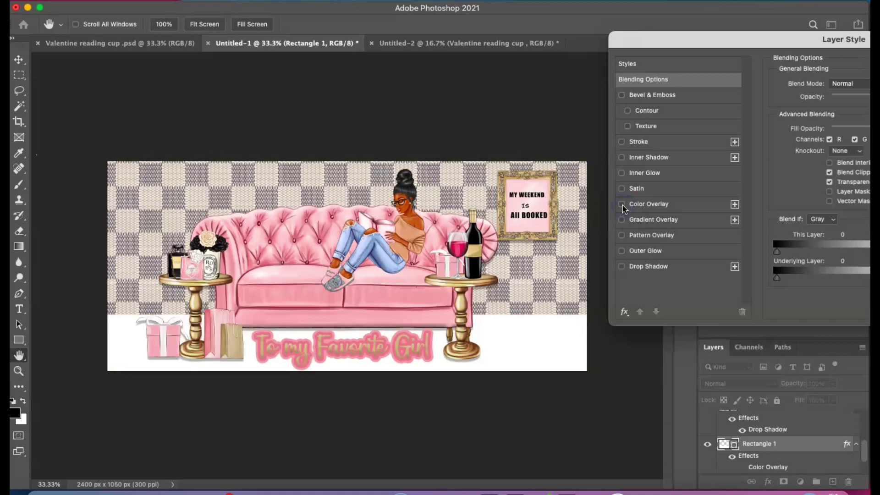
pyautogui.click(623, 220)
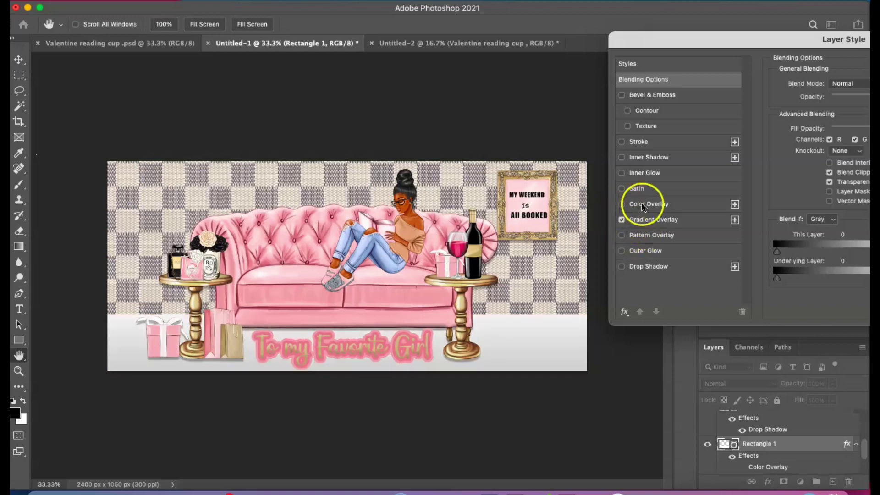
pyautogui.moveTo(678, 45); pyautogui.dragTo(610, 44)
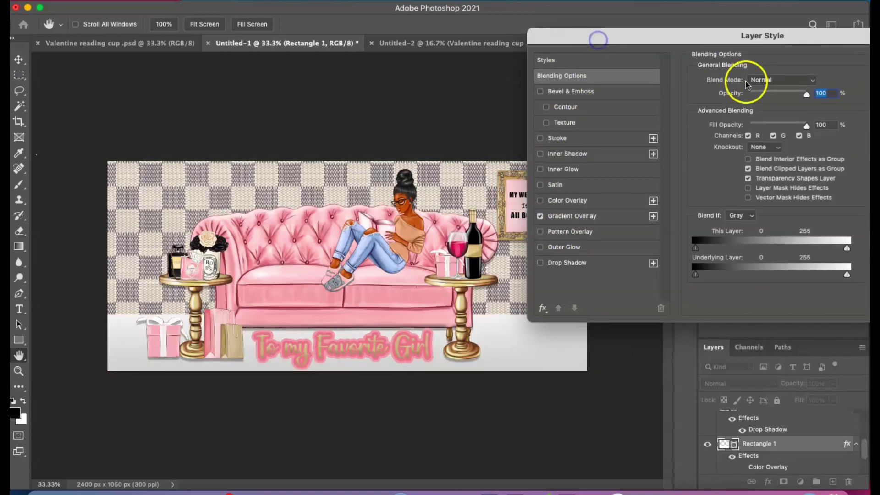
pyautogui.click(607, 216)
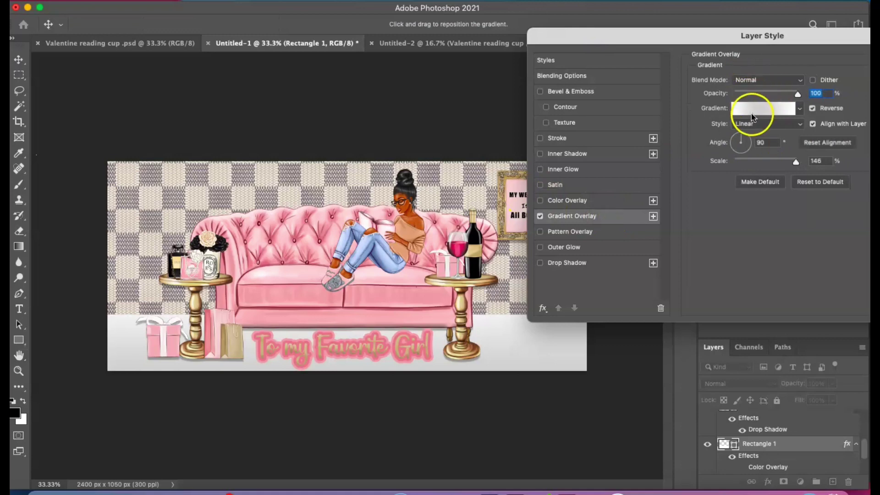
# Apply the Pink_03 preset from the Pinks gradient group to the floor
pyautogui.click(762, 109)
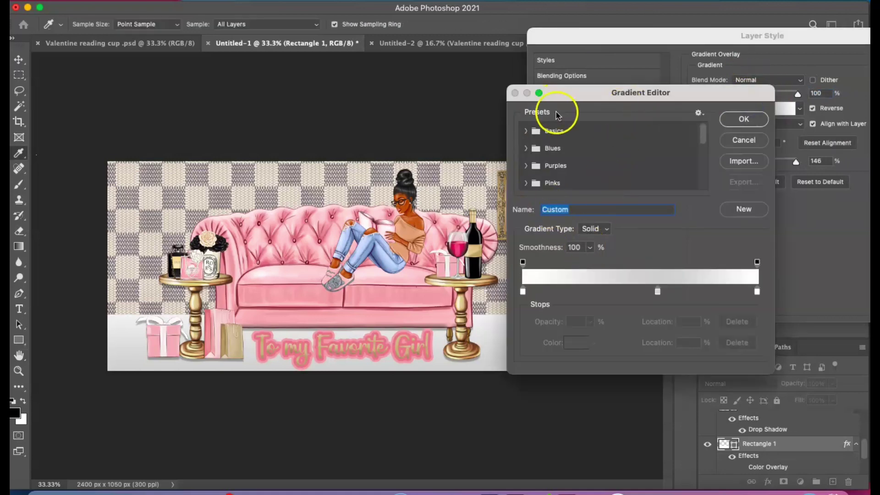
pyautogui.click(526, 131)
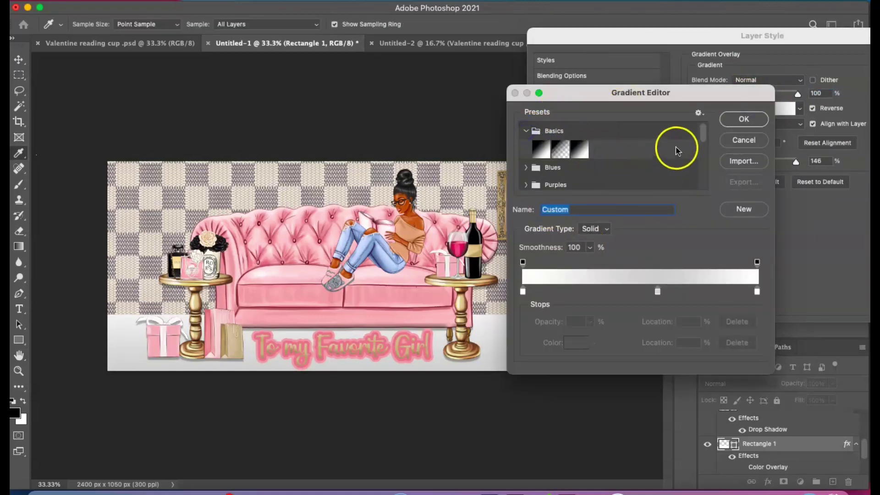
pyautogui.click(703, 132)
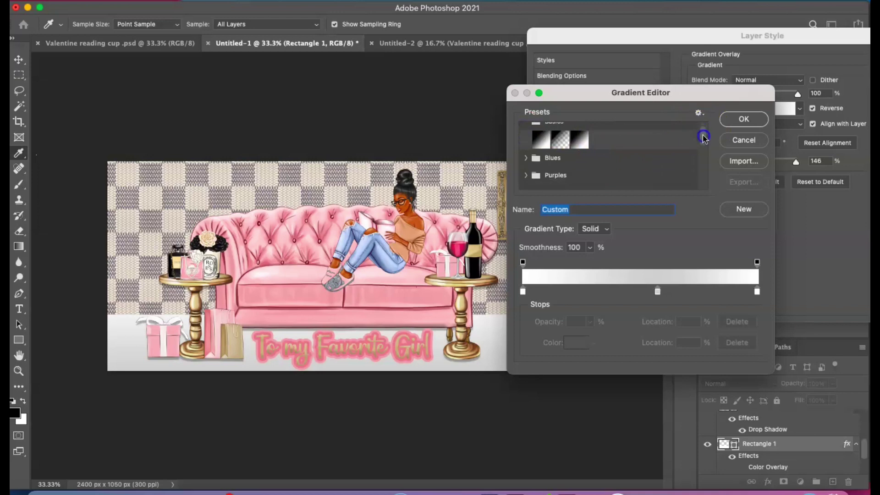
pyautogui.moveTo(703, 132); pyautogui.dragTo(703, 145)
pyautogui.click(527, 150)
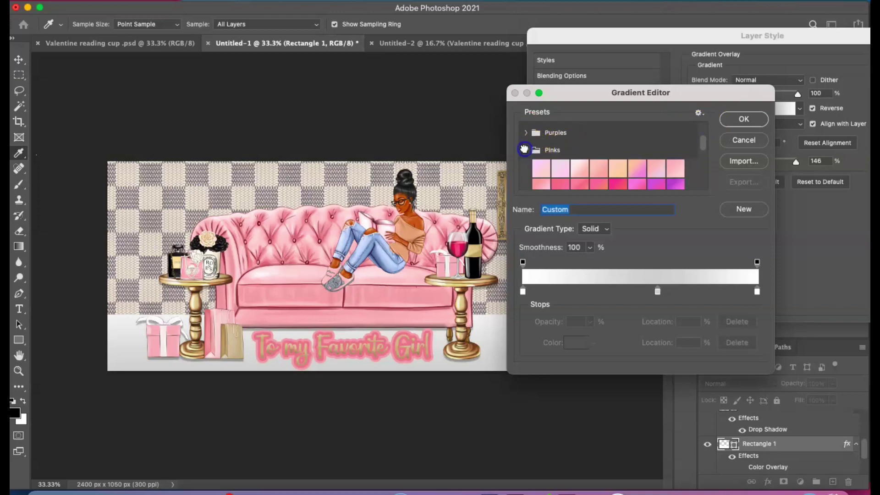
pyautogui.click(577, 168)
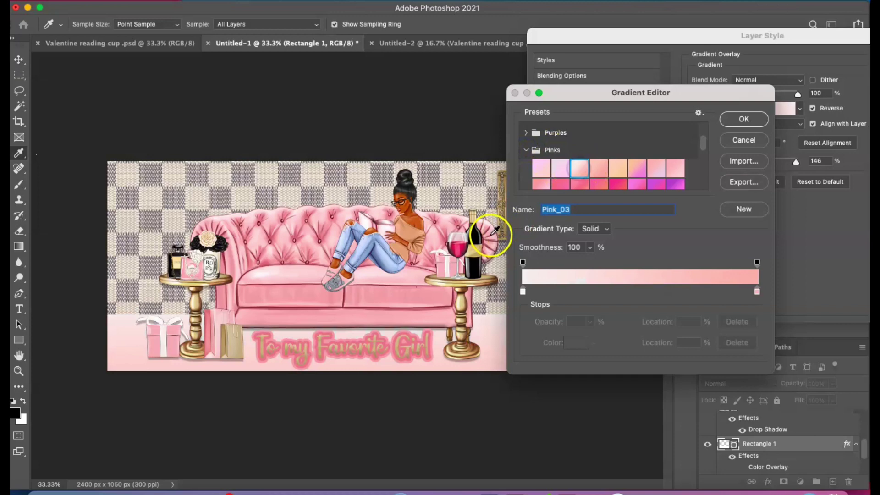
pyautogui.click(584, 93)
pyautogui.moveTo(583, 93); pyautogui.dragTo(605, 92)
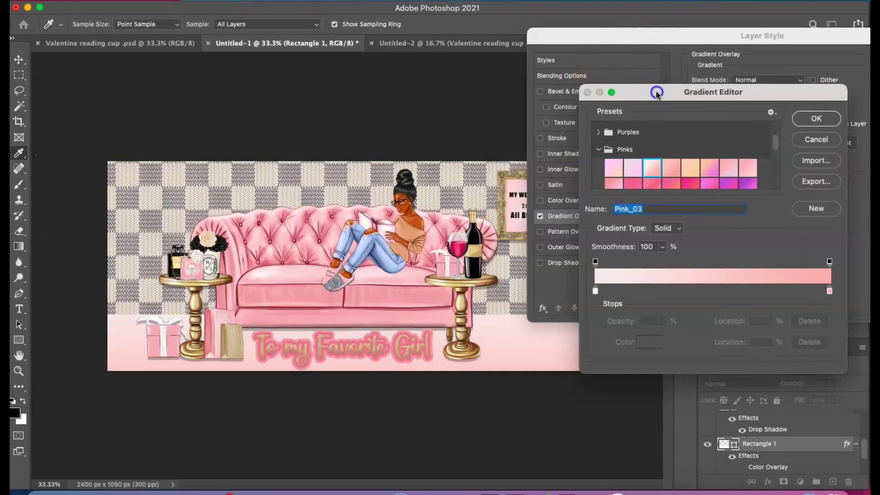
pyautogui.moveTo(612, 34); pyautogui.dragTo(719, 31)
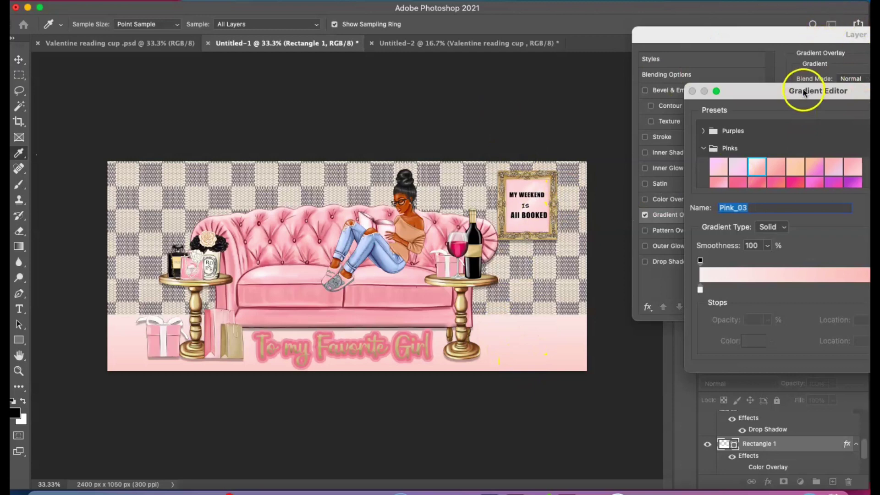
pyautogui.moveTo(806, 91); pyautogui.dragTo(712, 90)
# Switch the floor gradient to Pink_04 and rearrange its colour stops
pyautogui.click(680, 173)
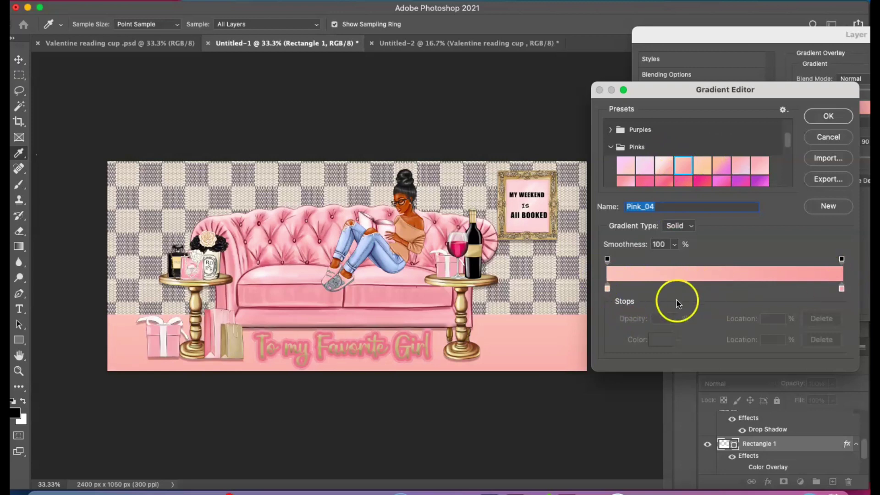
pyautogui.click(608, 290)
pyautogui.moveTo(627, 290); pyautogui.dragTo(721, 289)
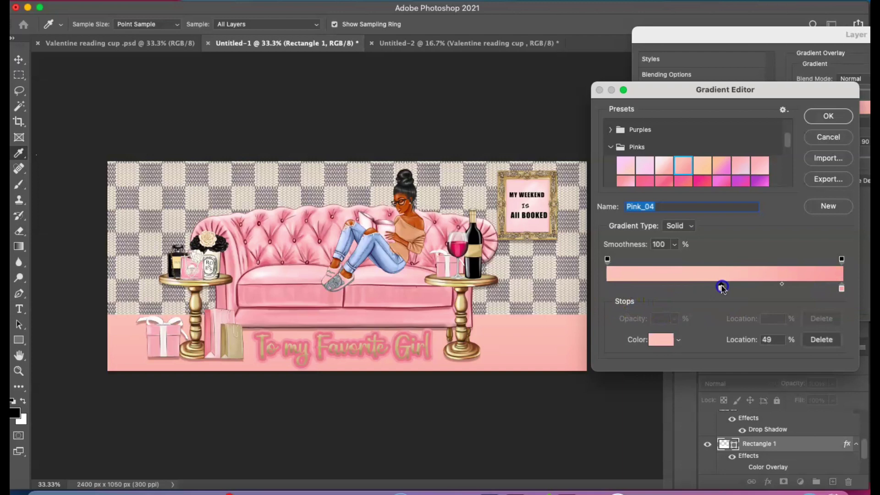
pyautogui.click(608, 286)
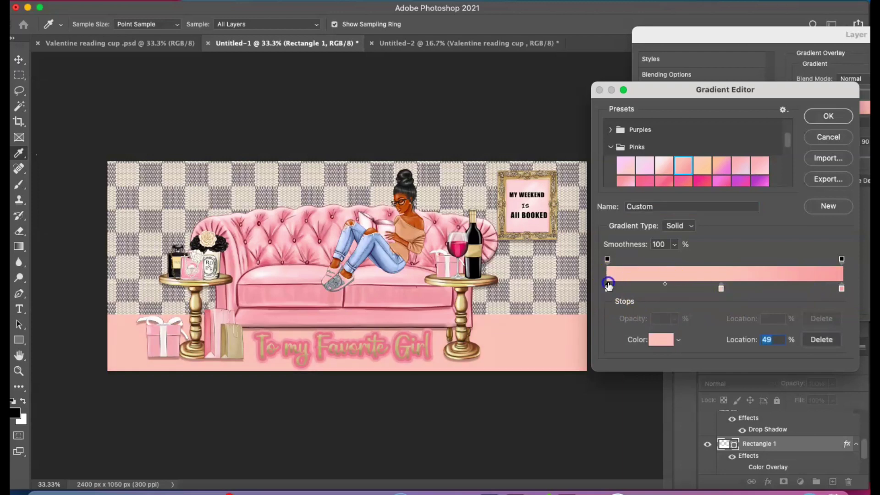
pyautogui.click(609, 289)
# Set the left stop to the table-leg brown and confirm the gradient
pyautogui.doubleClick(608, 290)
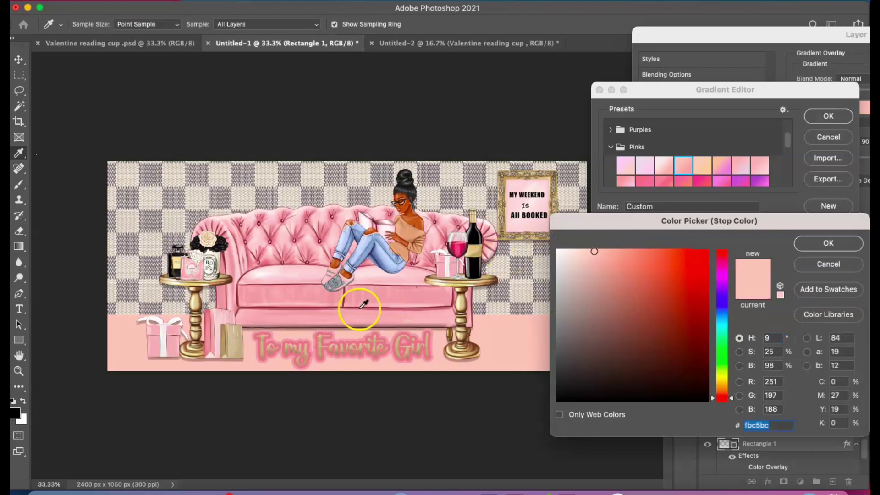
pyautogui.click(371, 297)
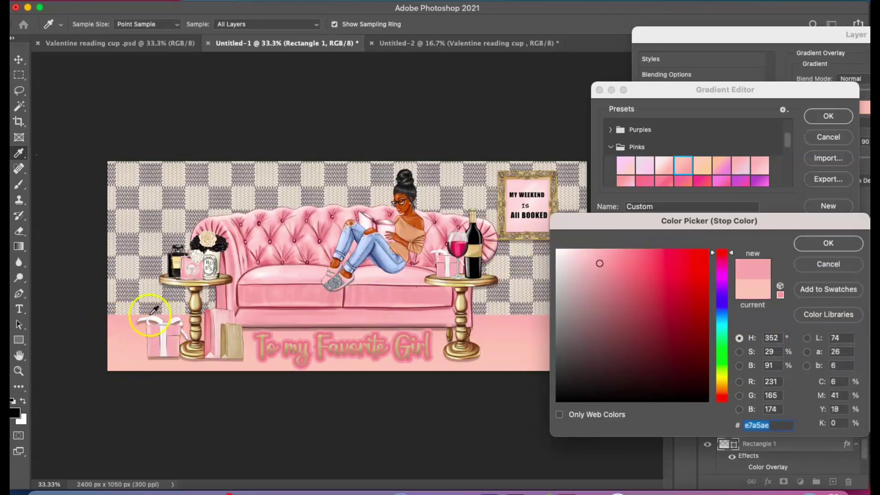
pyautogui.click(493, 282)
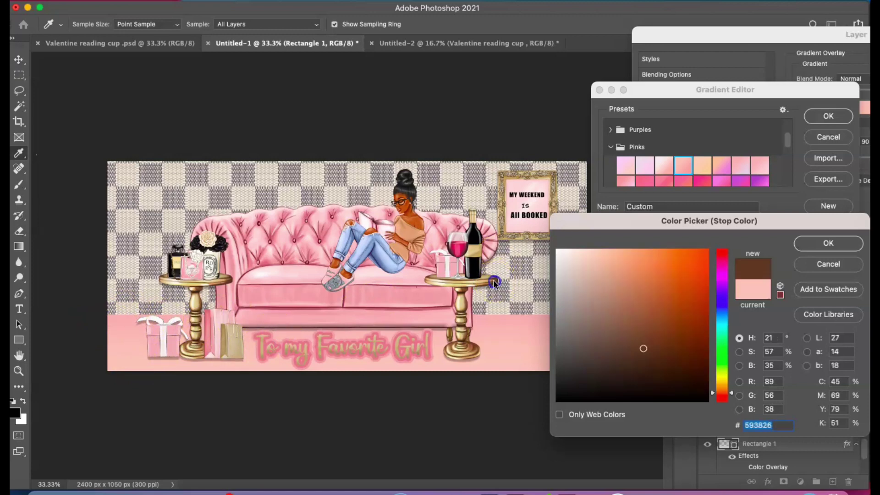
pyautogui.click(466, 310)
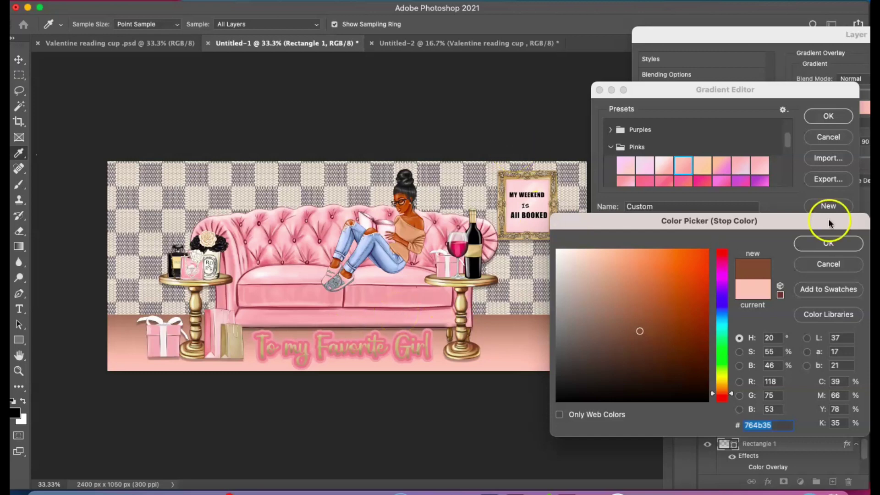
pyautogui.click(829, 243)
pyautogui.click(824, 117)
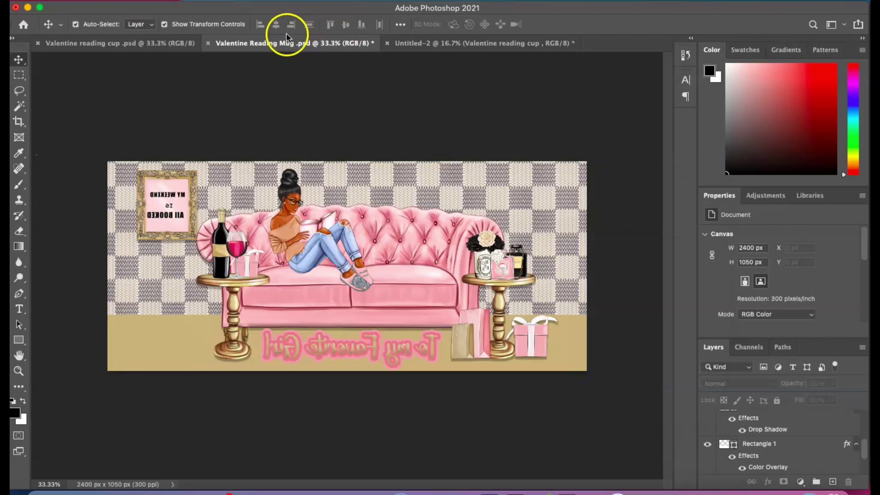
# Create a new 8.5 x 11 in, 300 ppi letter-size document
pyautogui.click(99, 2)
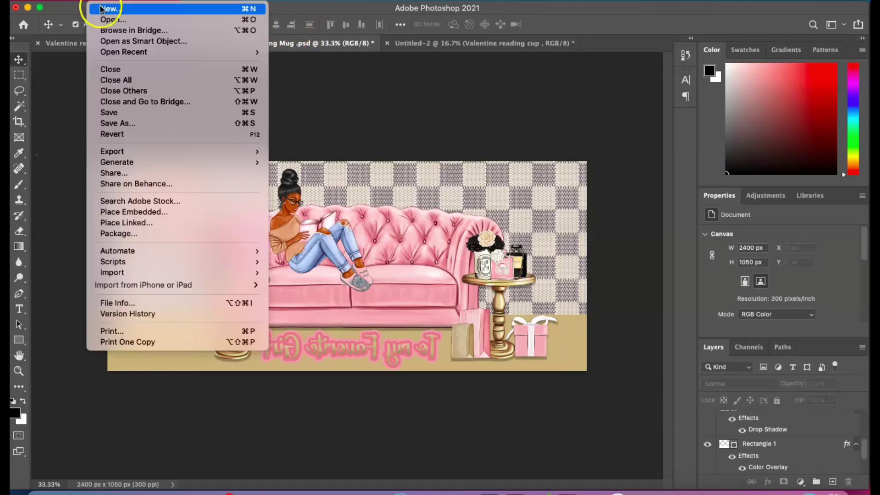
pyautogui.click(103, 10)
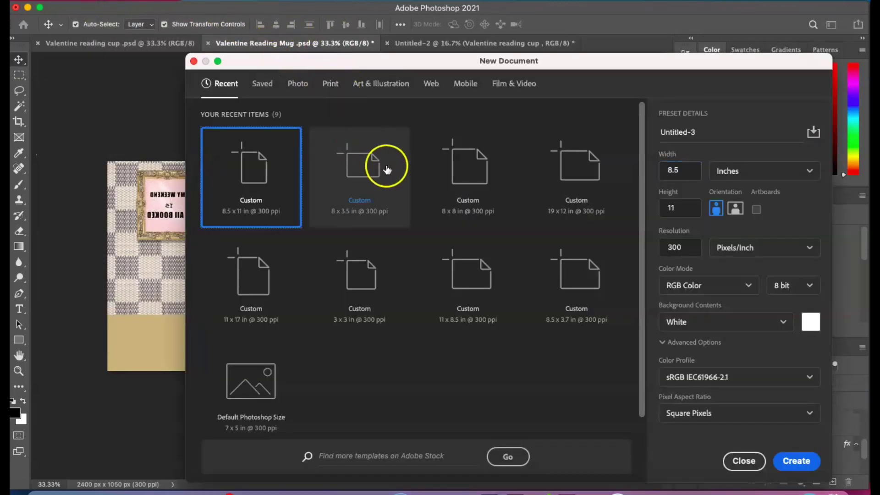
pyautogui.click(267, 153)
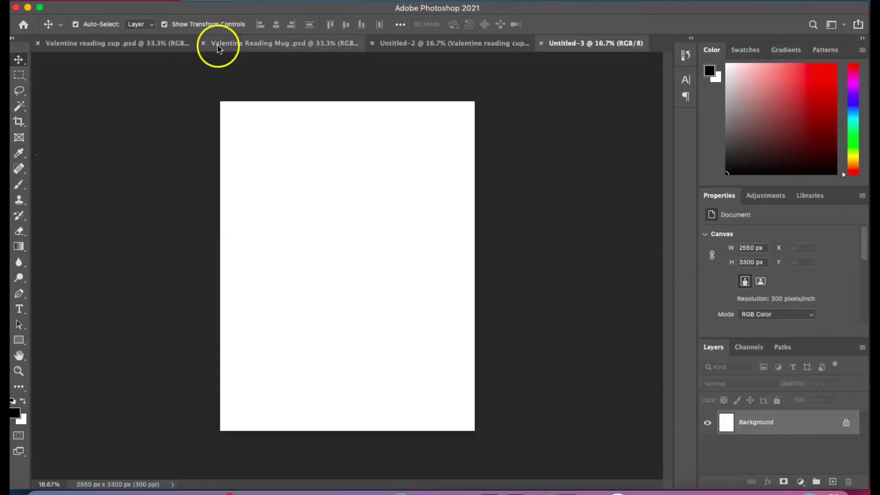
pyautogui.click(104, 0)
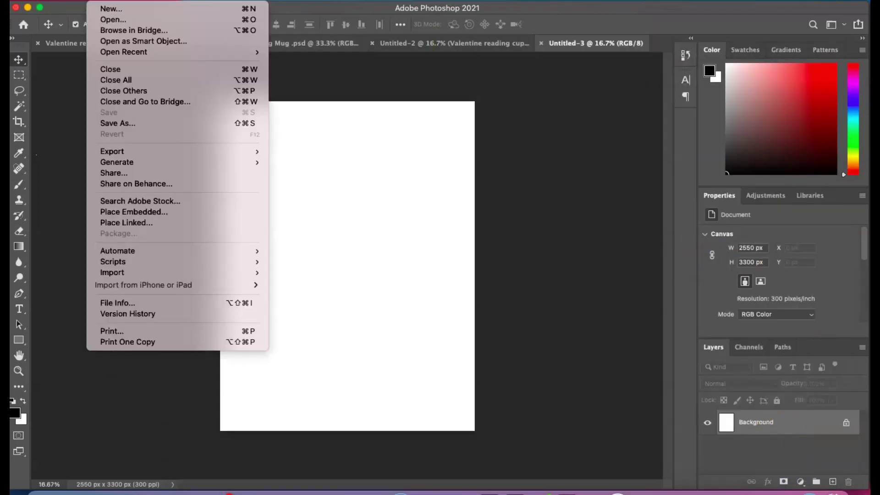
# Place the Valentine Reading Mug design embedded at the top of the sheet
pyautogui.click(159, 213)
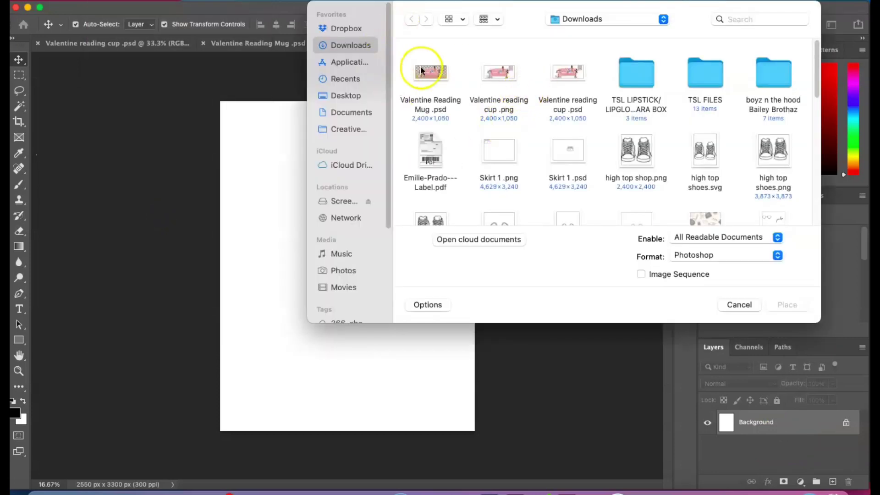
pyautogui.doubleClick(422, 69)
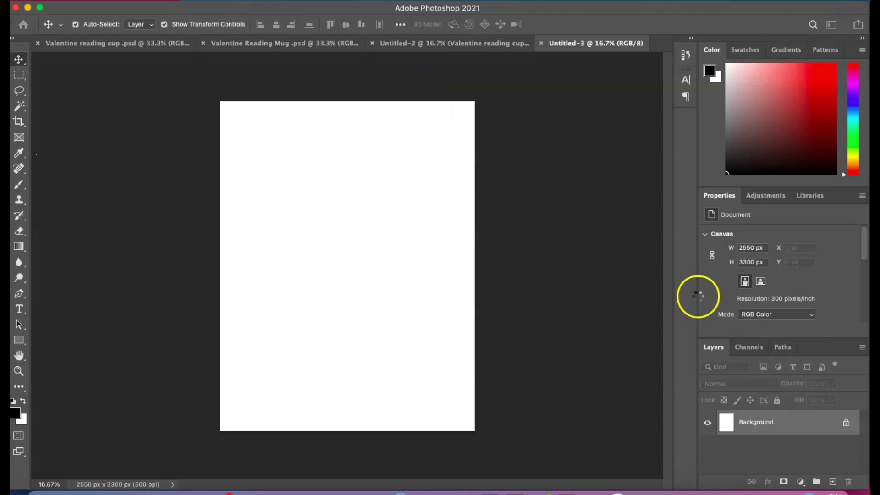
pyautogui.moveTo(436, 214); pyautogui.dragTo(426, 137)
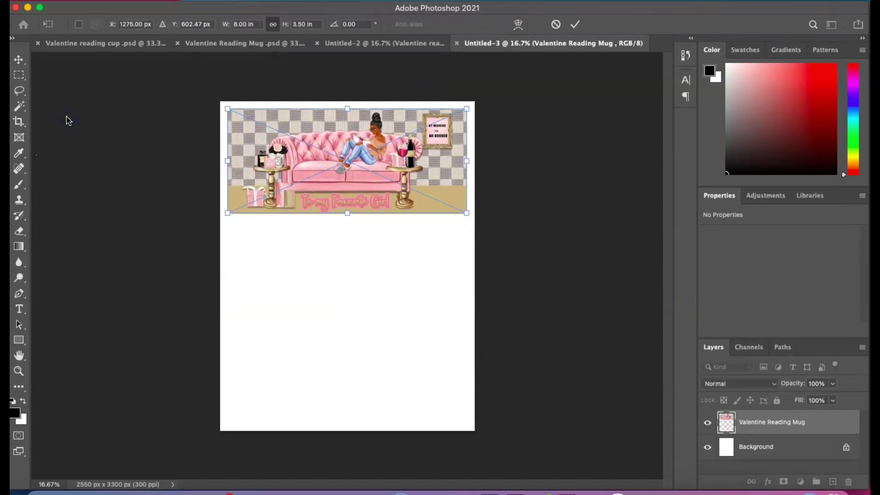
pyautogui.press('Return')
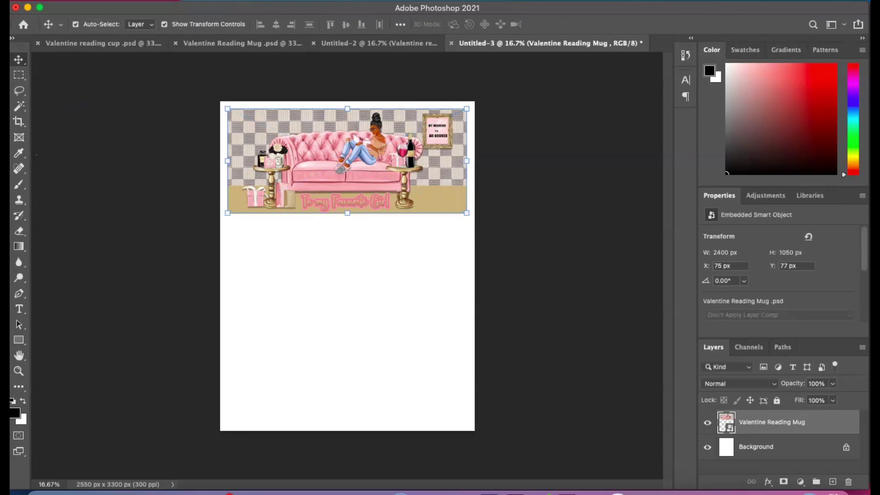
# Place Shopping Mug.psd embedded beneath the first design
pyautogui.click(100, 2)
pyautogui.click(267, 209)
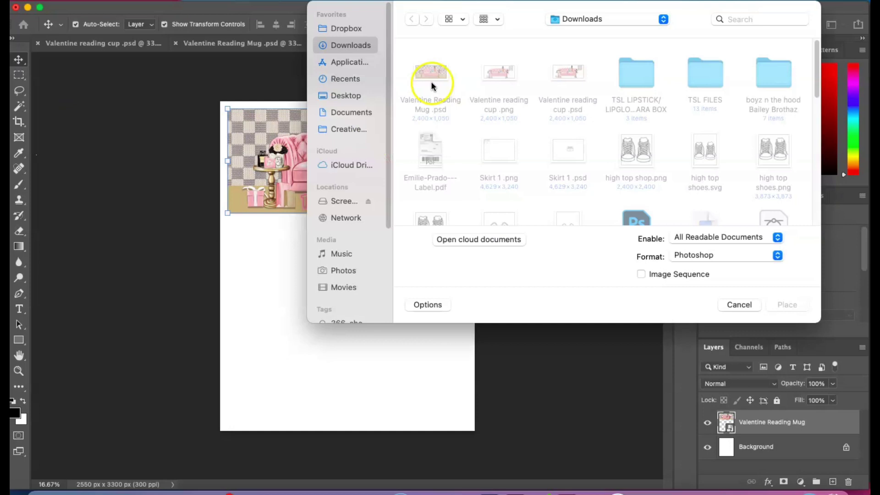
pyautogui.click(735, 21)
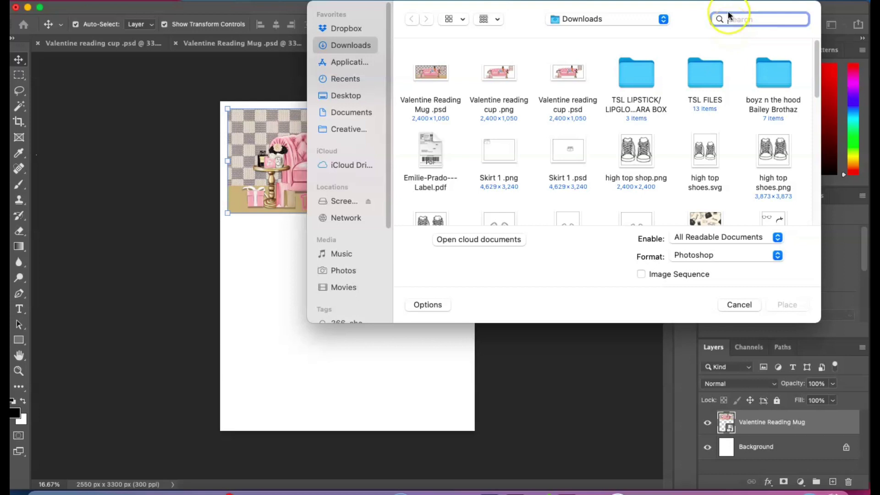
pyautogui.write('shoppinf')
pyautogui.press('BackSpace')
pyautogui.write('g')
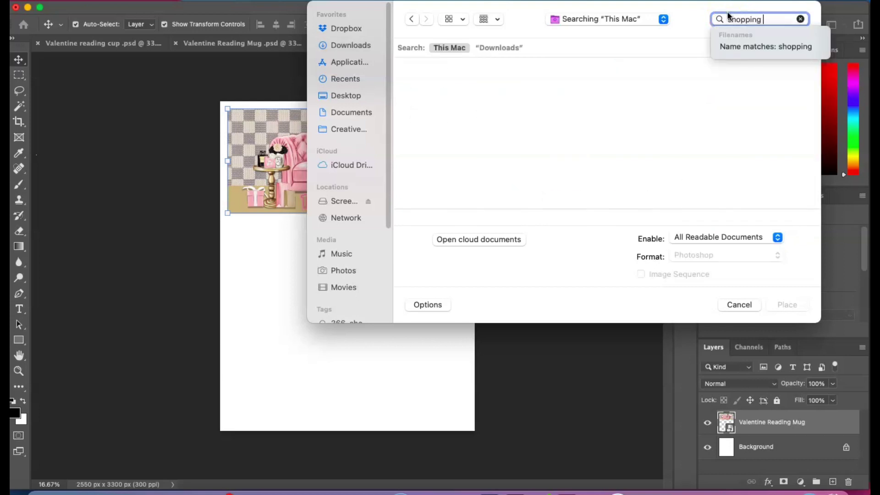
pyautogui.write(' mug')
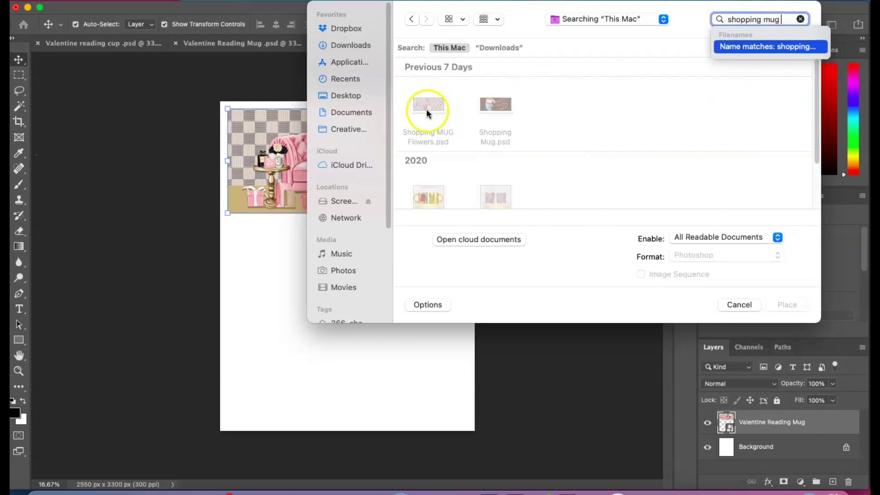
pyautogui.doubleClick(495, 104)
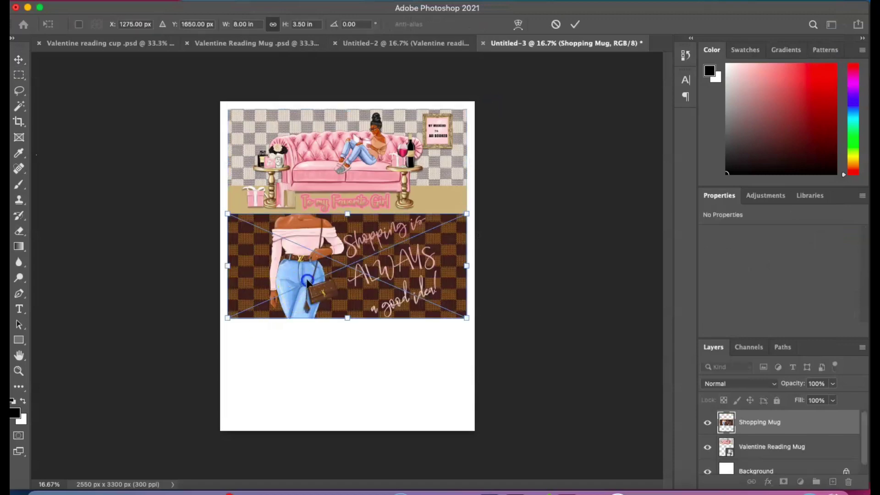
pyautogui.moveTo(303, 281); pyautogui.dragTo(317, 284)
pyautogui.press('Return')
pyautogui.click(97, 2)
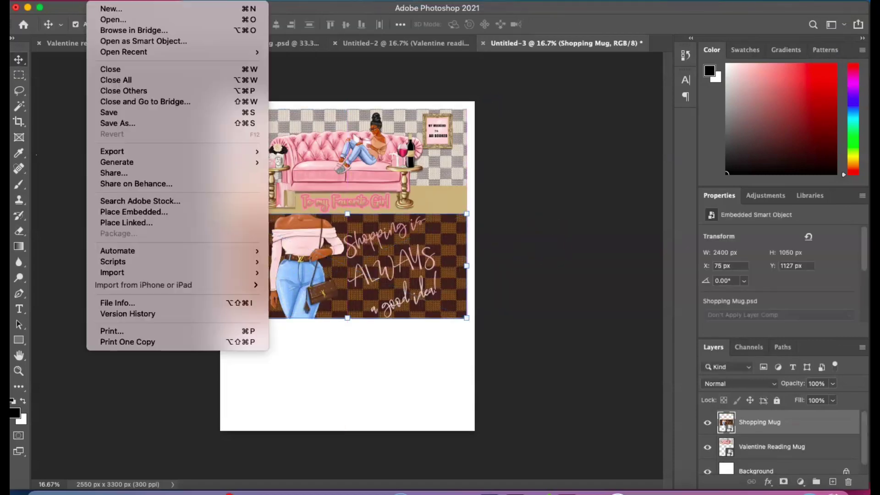
# Place Shopping MUG Flowers.psd embedded at the bottom of the sheet
pyautogui.click(133, 212)
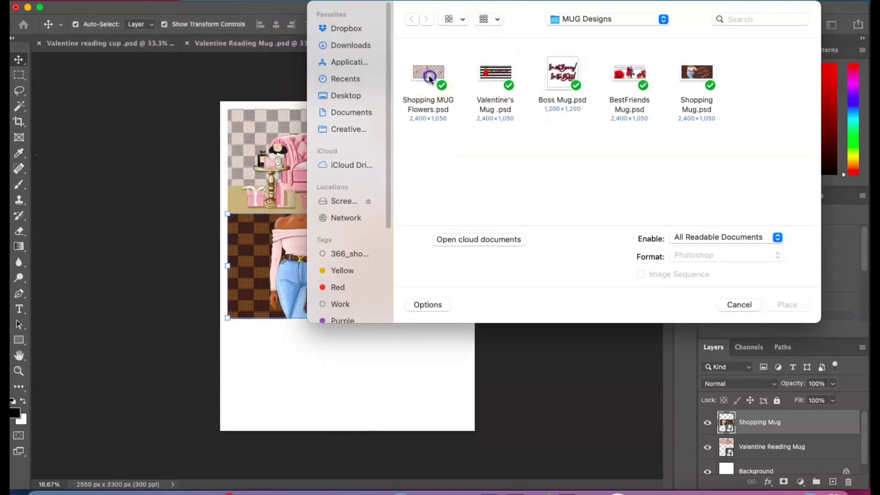
pyautogui.doubleClick(433, 76)
pyautogui.moveTo(410, 318); pyautogui.dragTo(416, 382)
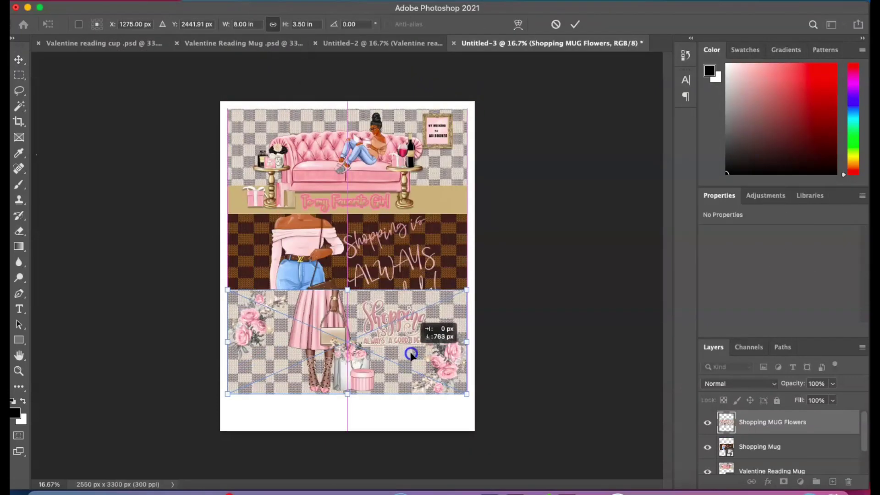
pyautogui.click(601, 326)
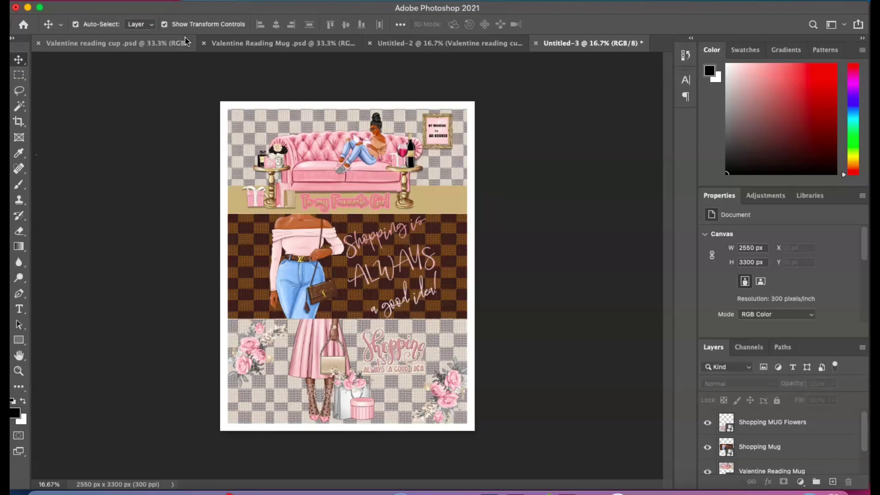
# Bring up the Image Rotation options for the letter sheet
pyautogui.click(114, 73)
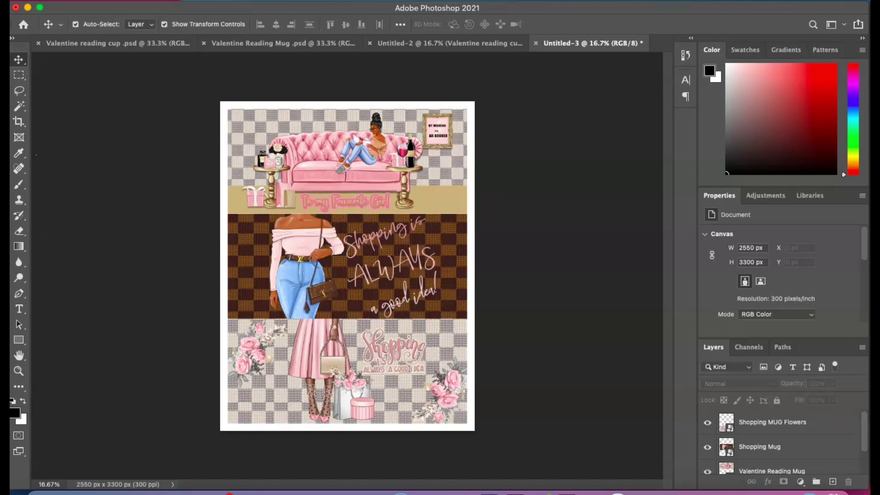
pyautogui.click(155, 1)
pyautogui.moveTo(179, 104)
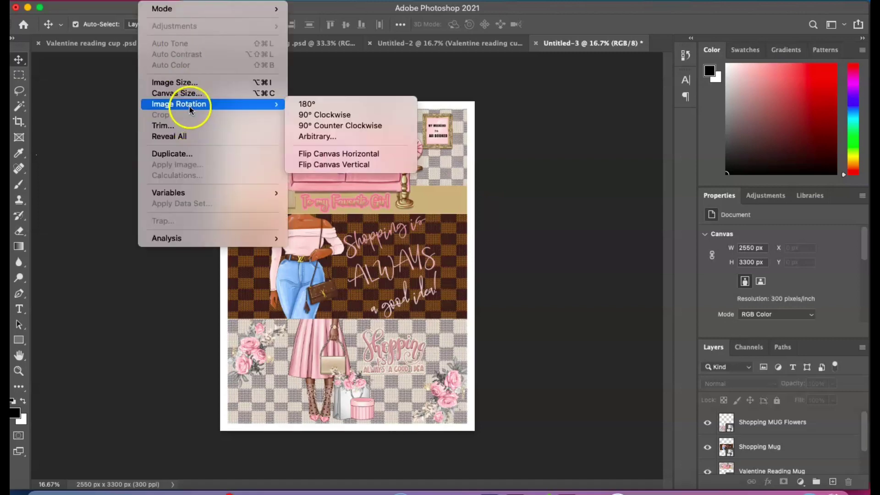
# Flip the three-mug sheet horizontally and open the Print dialog
pyautogui.click(320, 155)
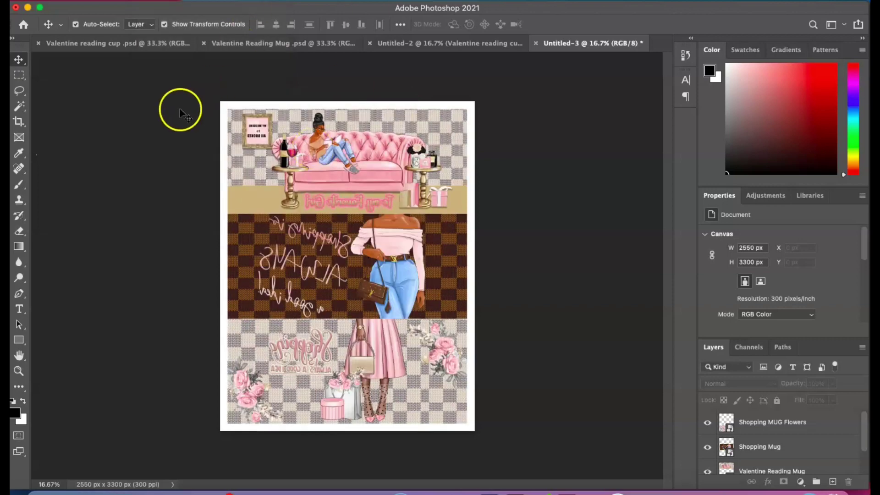
pyautogui.click(349, 187)
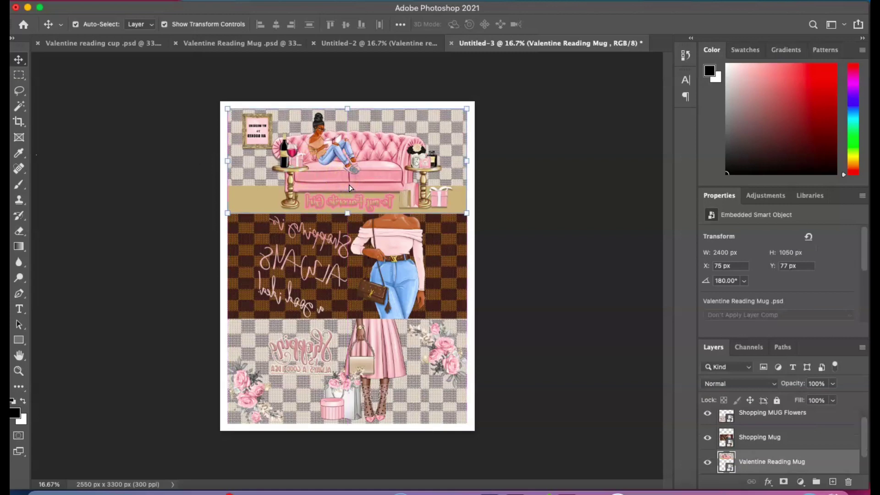
pyautogui.moveTo(350, 187); pyautogui.dragTo(351, 182)
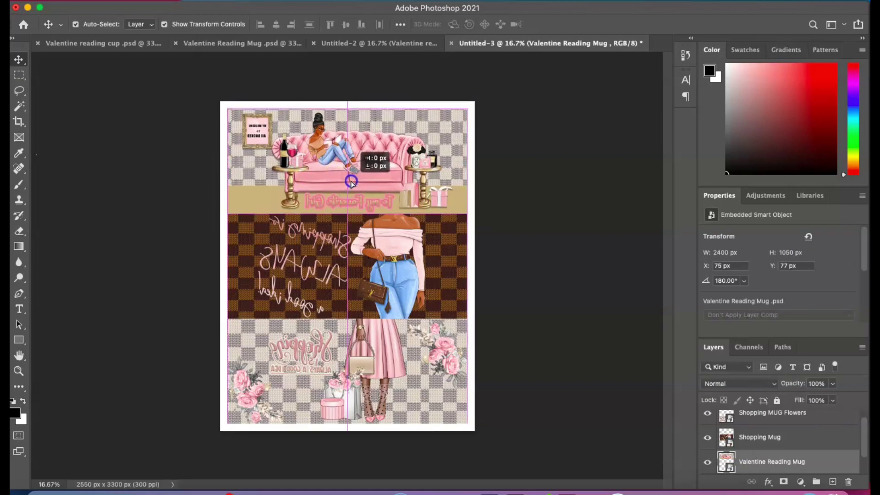
pyautogui.click(601, 236)
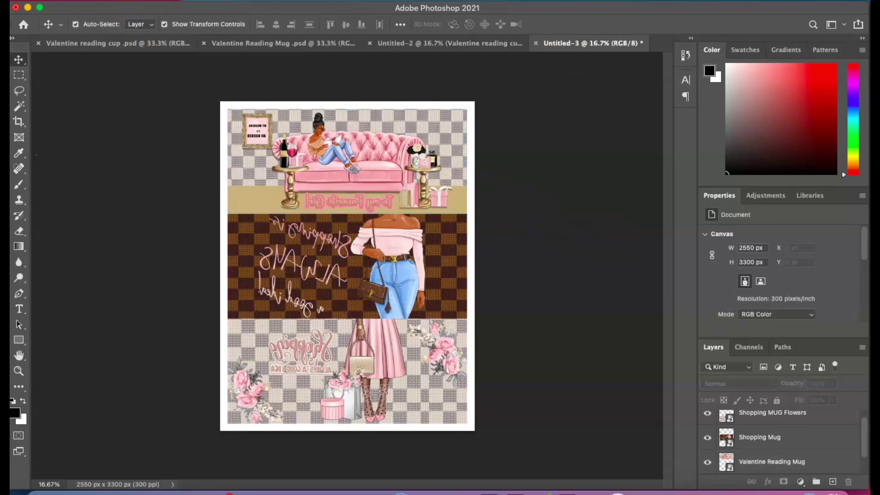
pyautogui.click(99, 1)
pyautogui.click(137, 330)
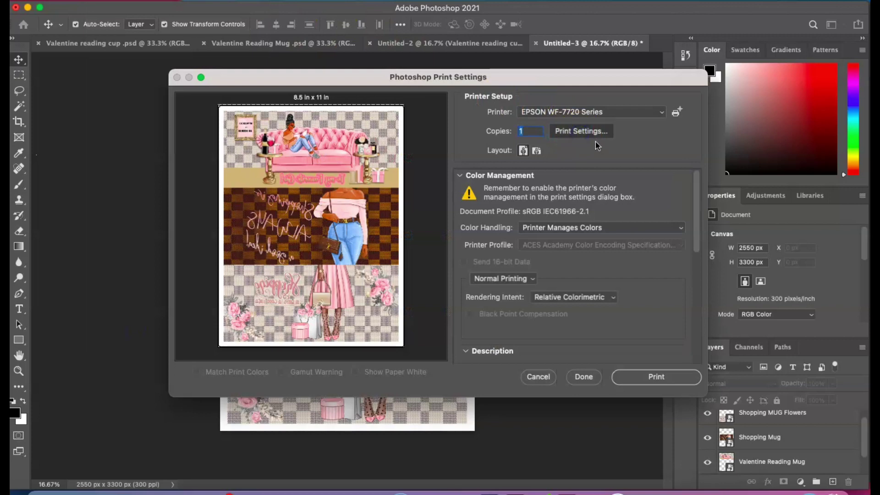
# Set the printer paper size to Tabloid (11 x 17 in) and show the media and quality pane
pyautogui.click(595, 140)
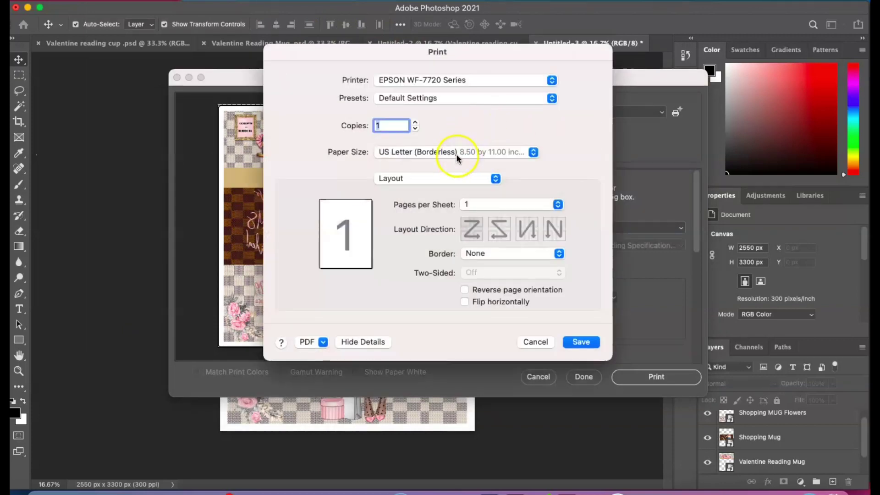
pyautogui.click(430, 179)
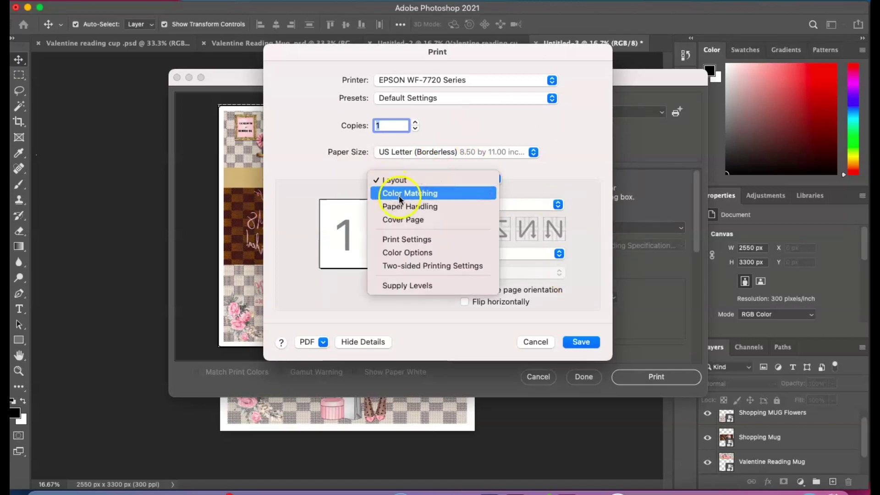
pyautogui.click(451, 151)
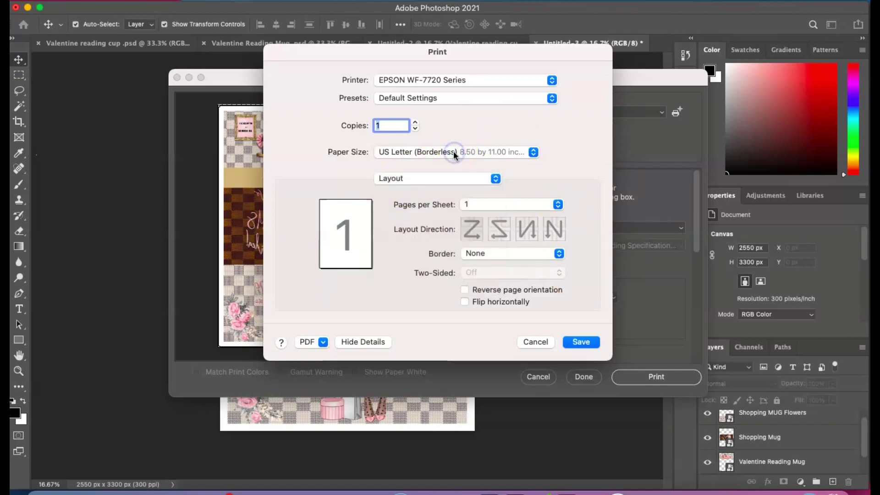
pyautogui.click(454, 153)
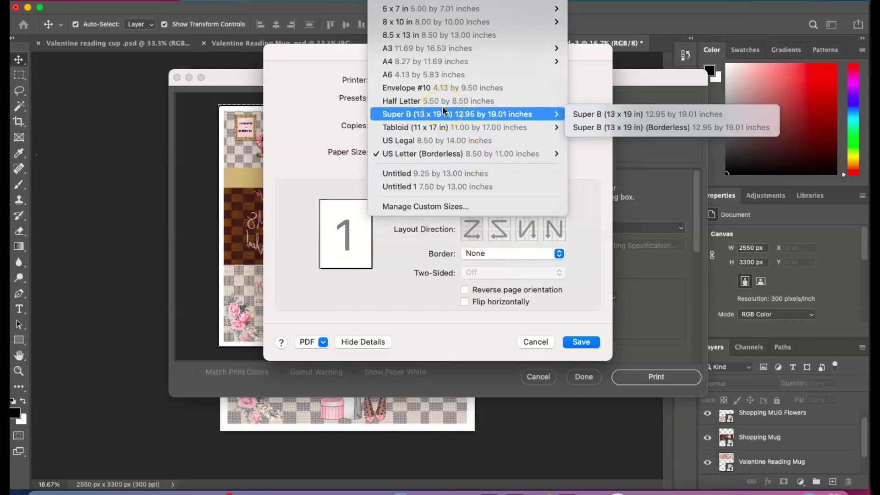
pyautogui.moveTo(455, 128)
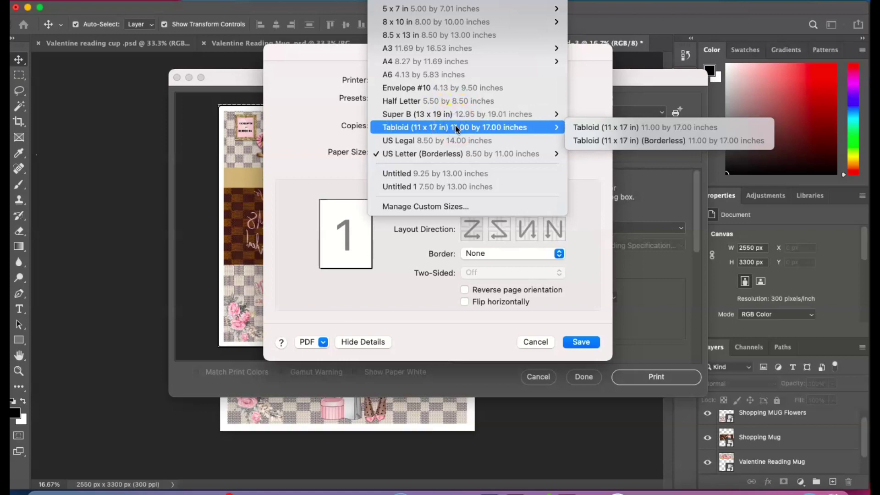
pyautogui.click(611, 129)
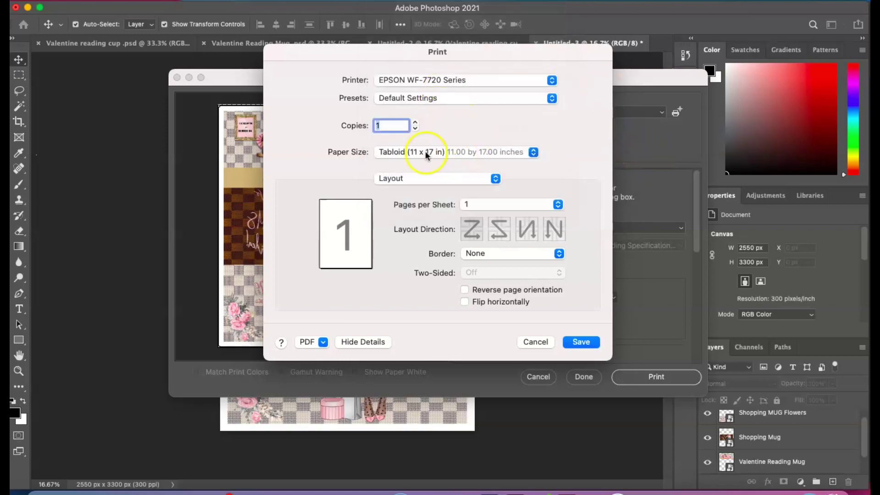
pyautogui.click(416, 178)
pyautogui.click(423, 154)
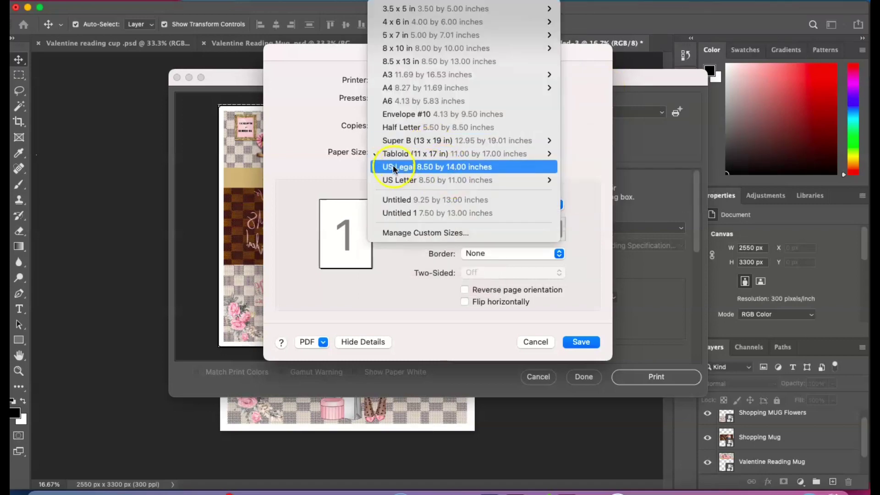
pyautogui.click(333, 180)
pyautogui.click(397, 180)
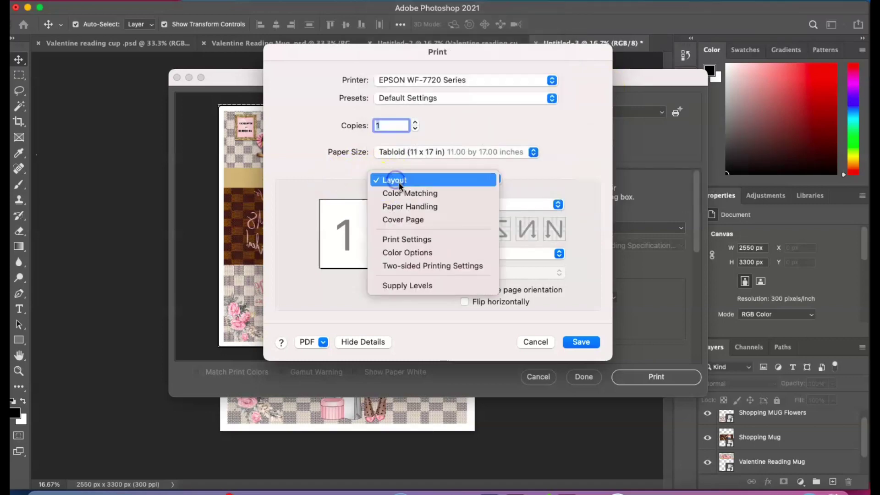
pyautogui.click(408, 240)
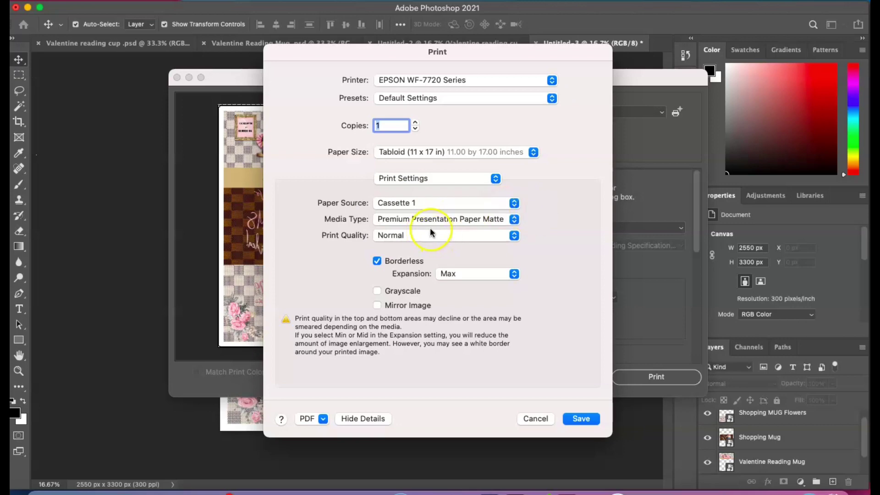
# Show the printer's Color Options with Advanced Settings expanded
pyautogui.click(413, 178)
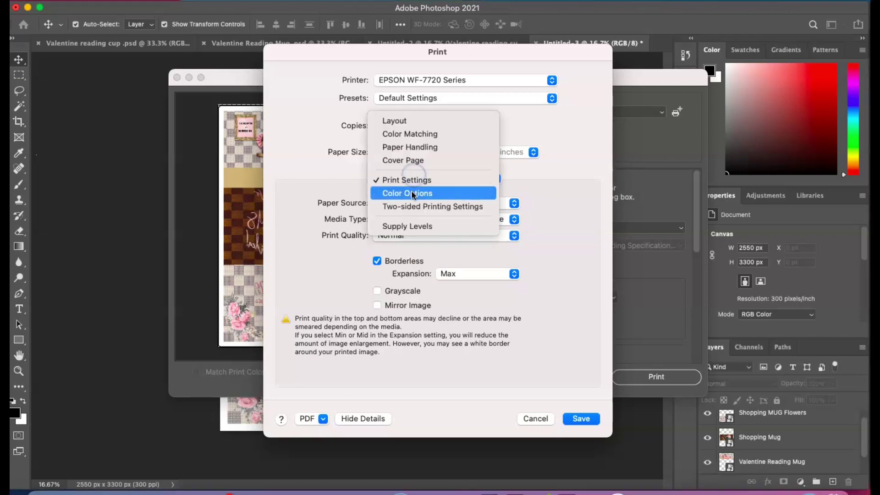
pyautogui.click(411, 193)
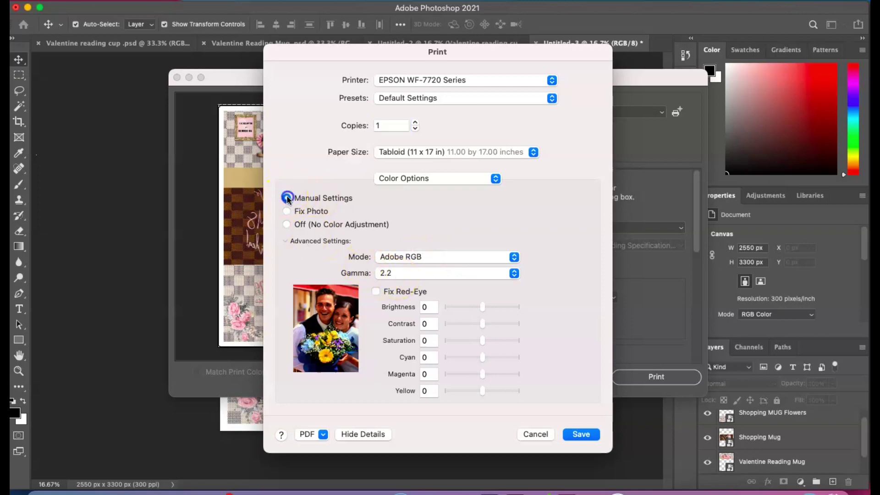
pyautogui.click(285, 240)
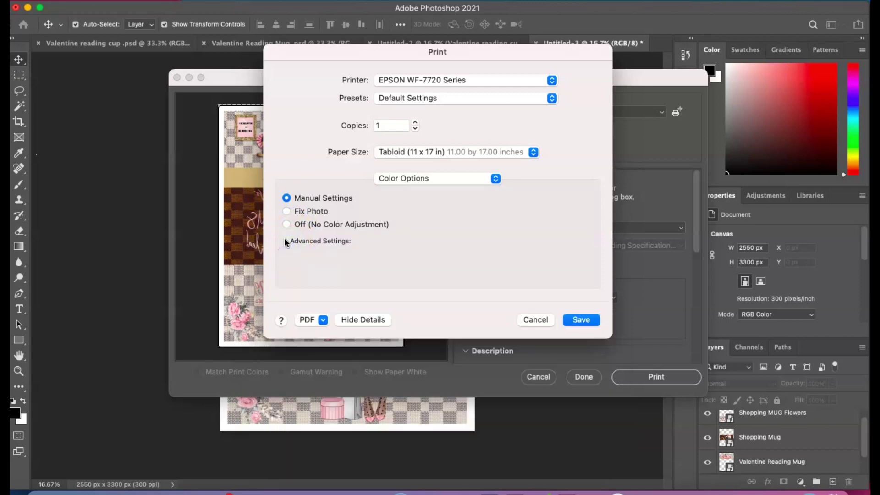
pyautogui.click(285, 240)
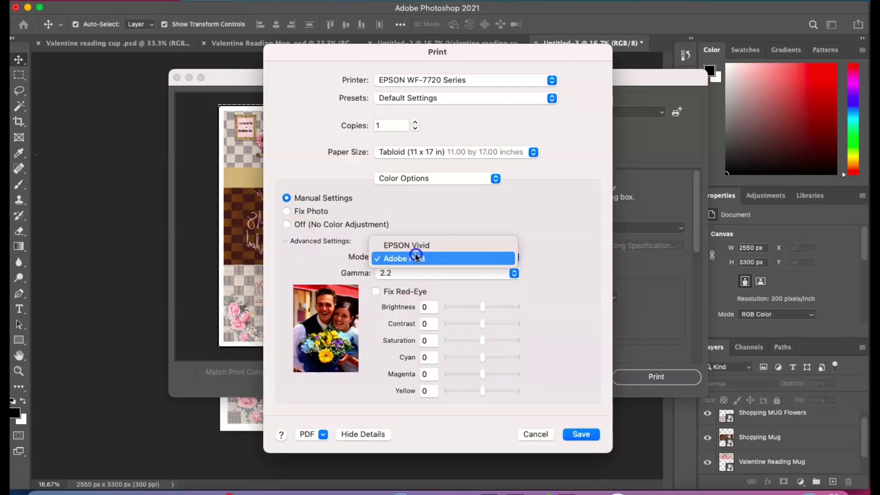
# Set the colour mode to Adobe RGB, save the settings and start printing
pyautogui.click(417, 246)
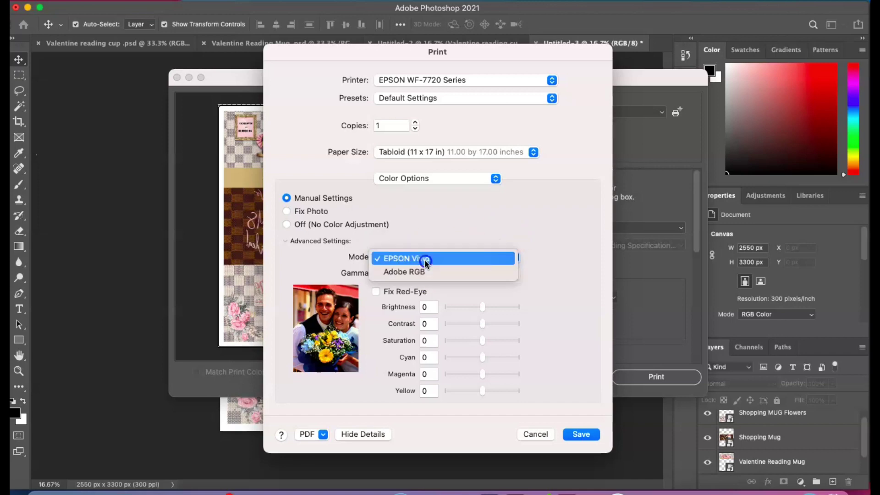
pyautogui.click(422, 272)
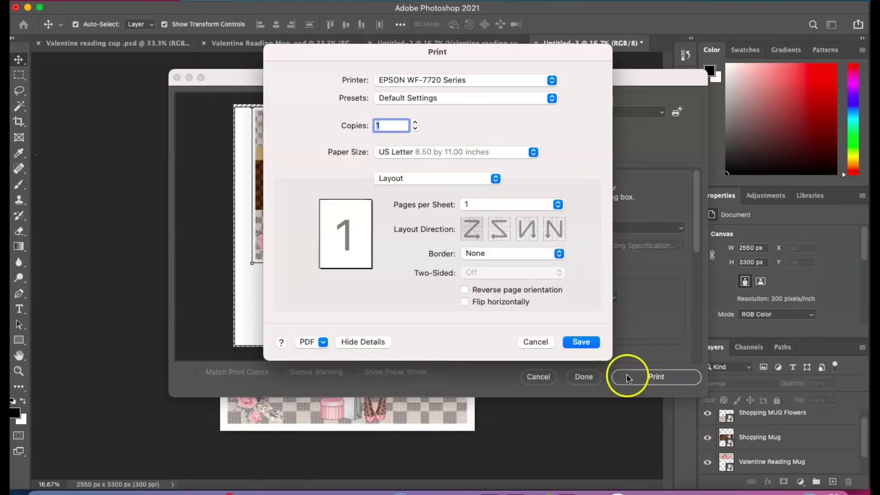
pyautogui.click(593, 344)
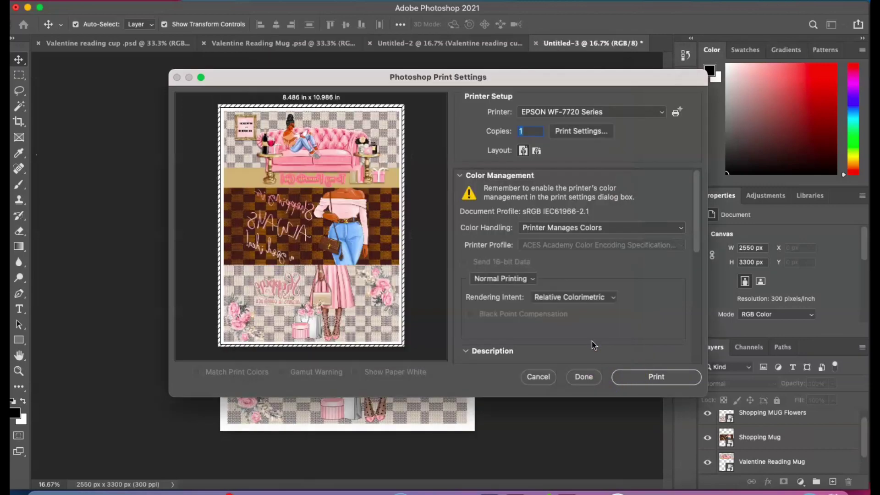
pyautogui.click(657, 377)
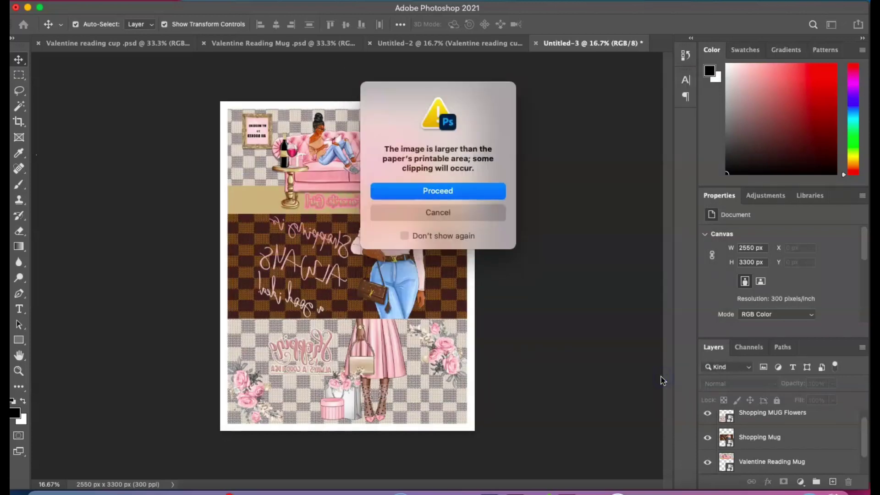